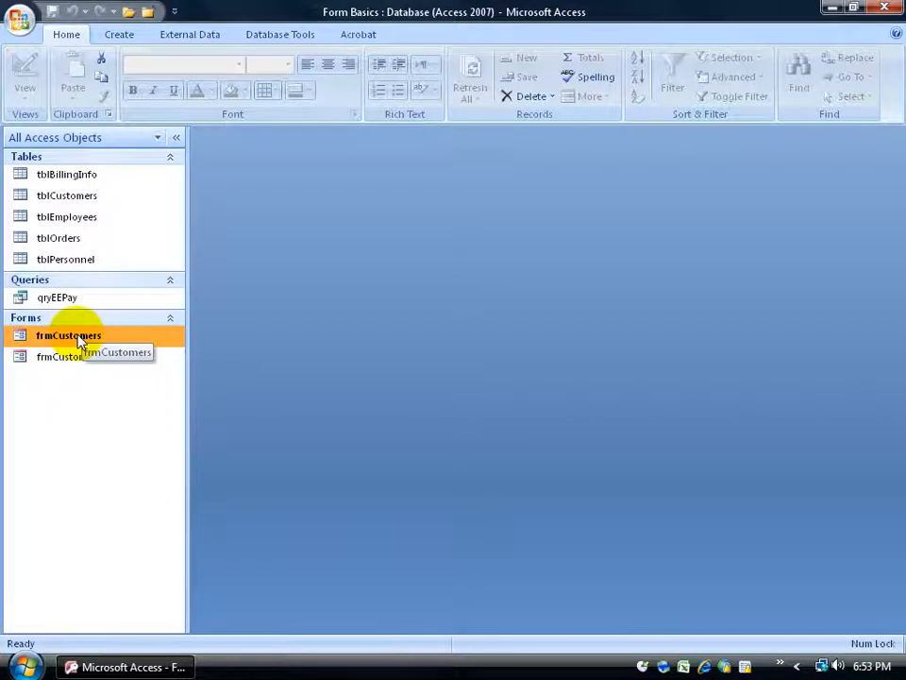
- Open frmCustomers in Form view, showing Star Temps as record 1 of 14
{"action": "double_click", "coordinate": [53, 338]}
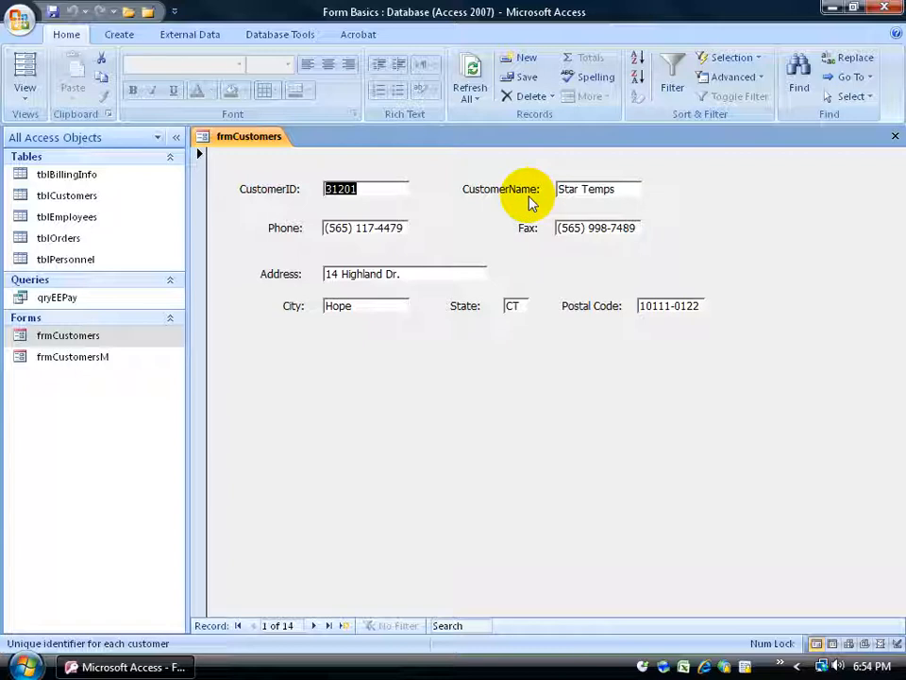
- Open the tblCustomers table, scroll through its 14-row datasheet, then go back to frmCustomers
{"action": "double_click", "coordinate": [75, 197]}
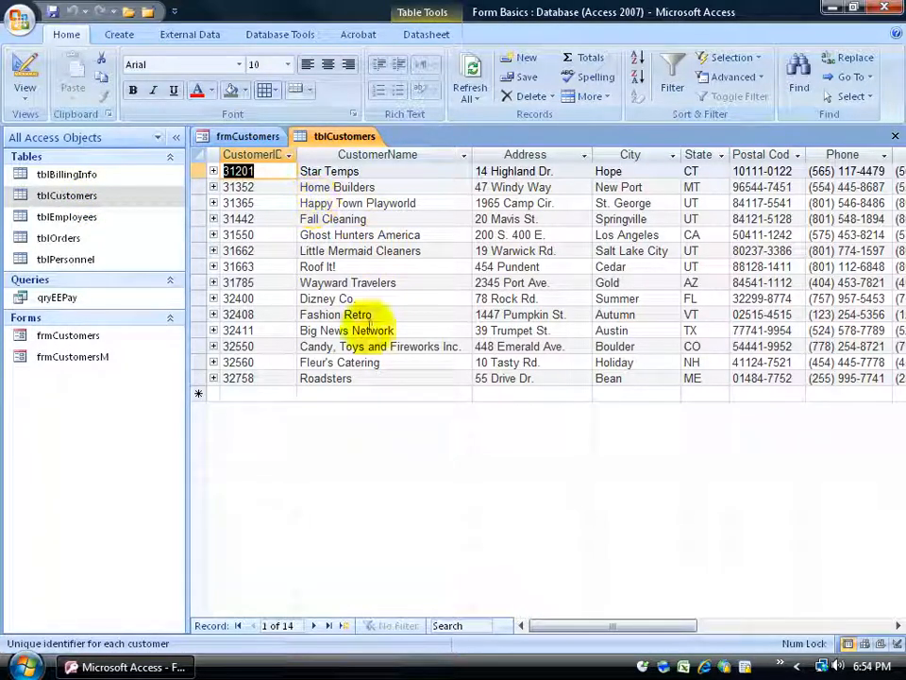
{"action": "left_click", "coordinate": [250, 138]}
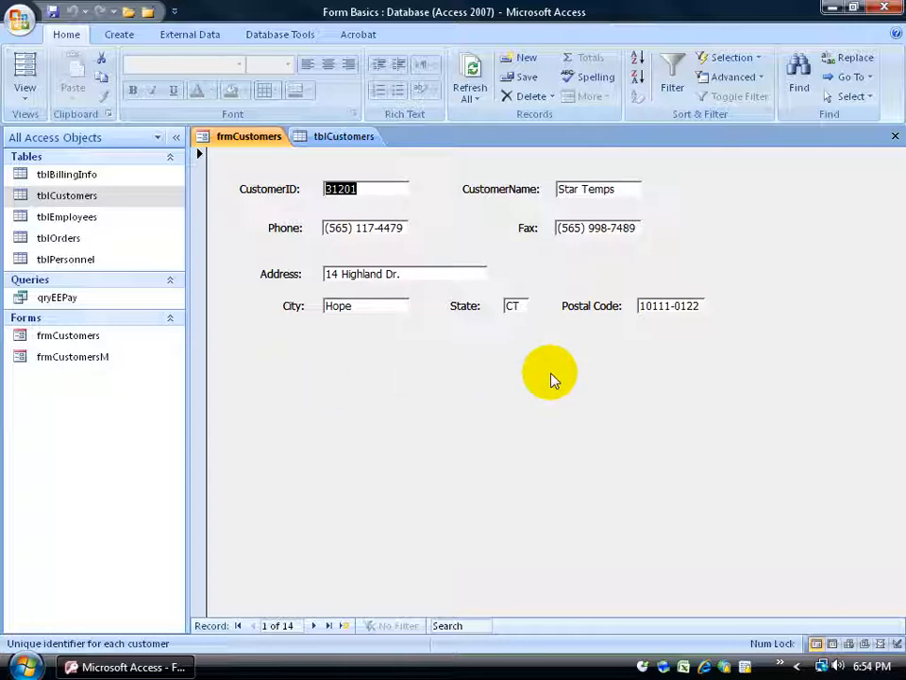
{"action": "left_click", "coordinate": [349, 141]}
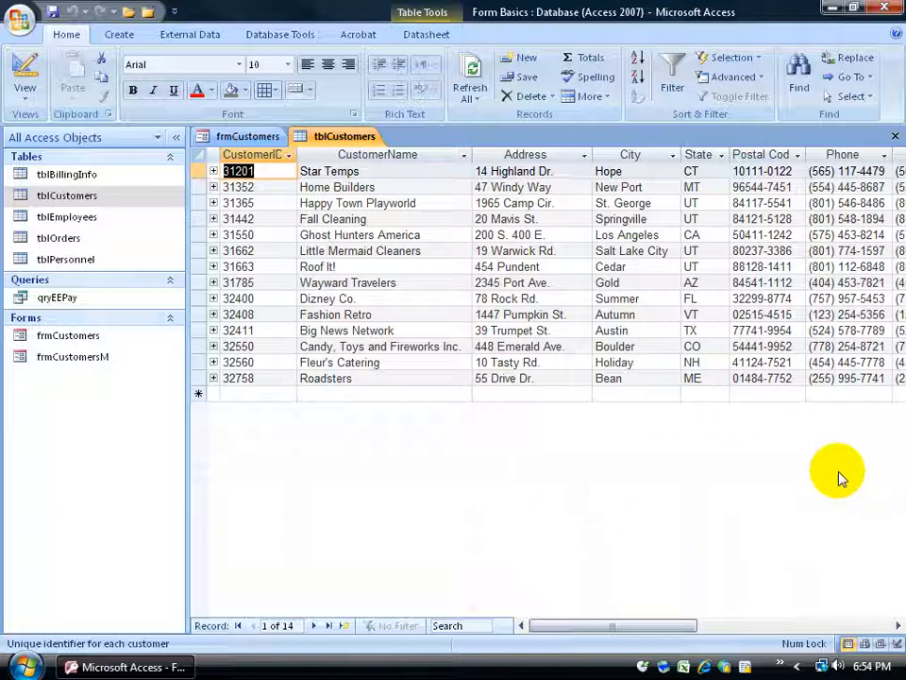
{"action": "left_click", "coordinate": [898, 625]}
{"action": "left_click", "coordinate": [898, 625]}
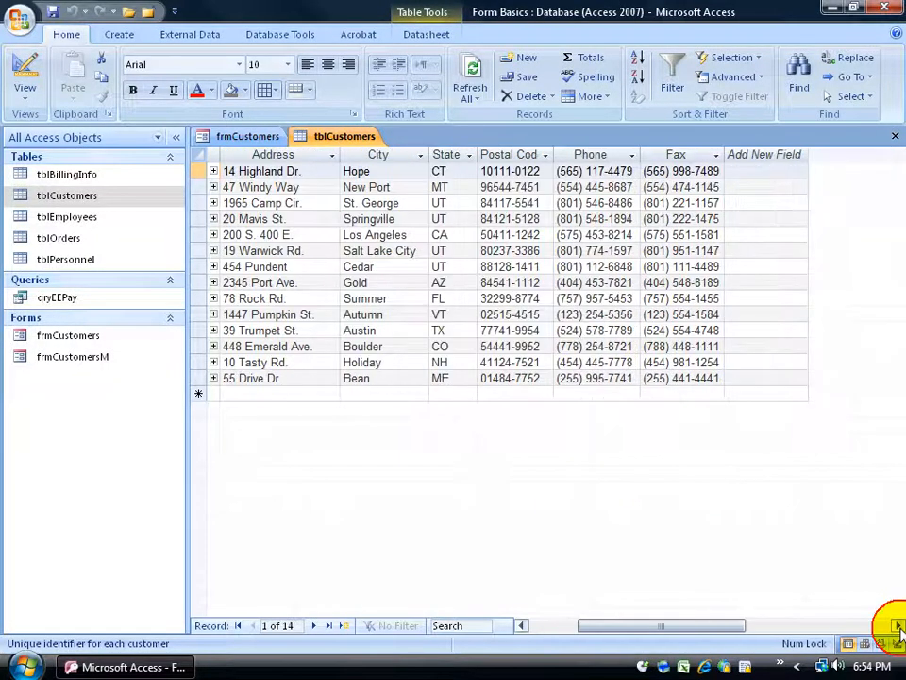
{"action": "left_click_drag", "start_coordinate": [722, 625], "coordinate": [580, 623]}
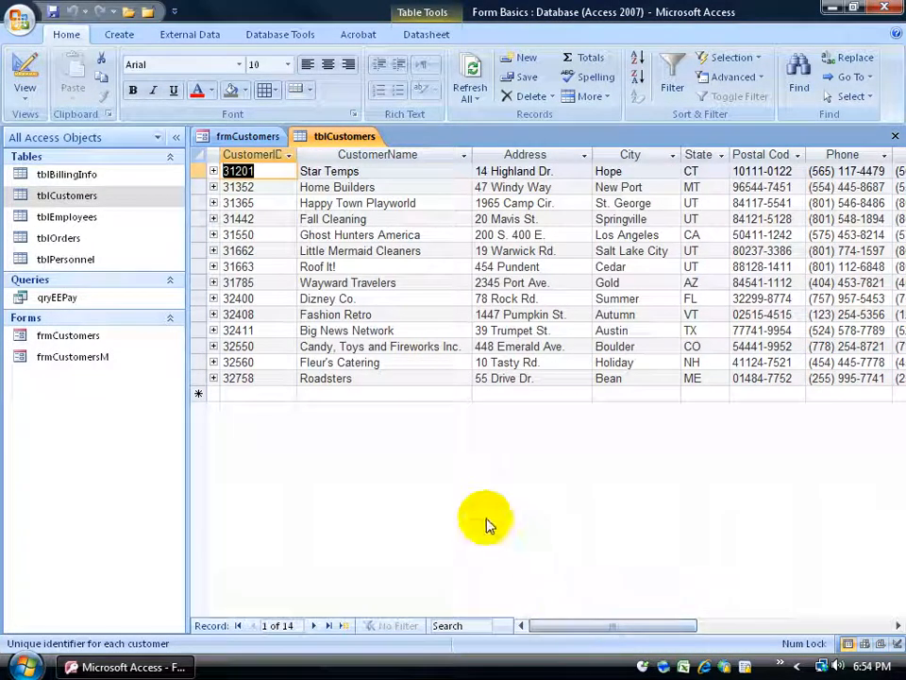
{"action": "left_click", "coordinate": [251, 136]}
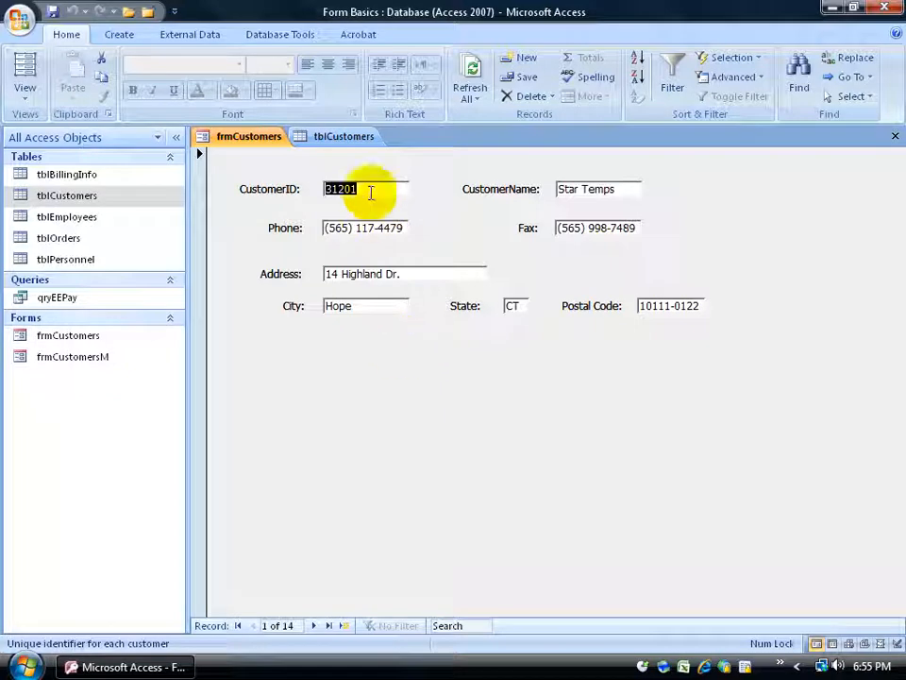
{"action": "left_click", "coordinate": [347, 136]}
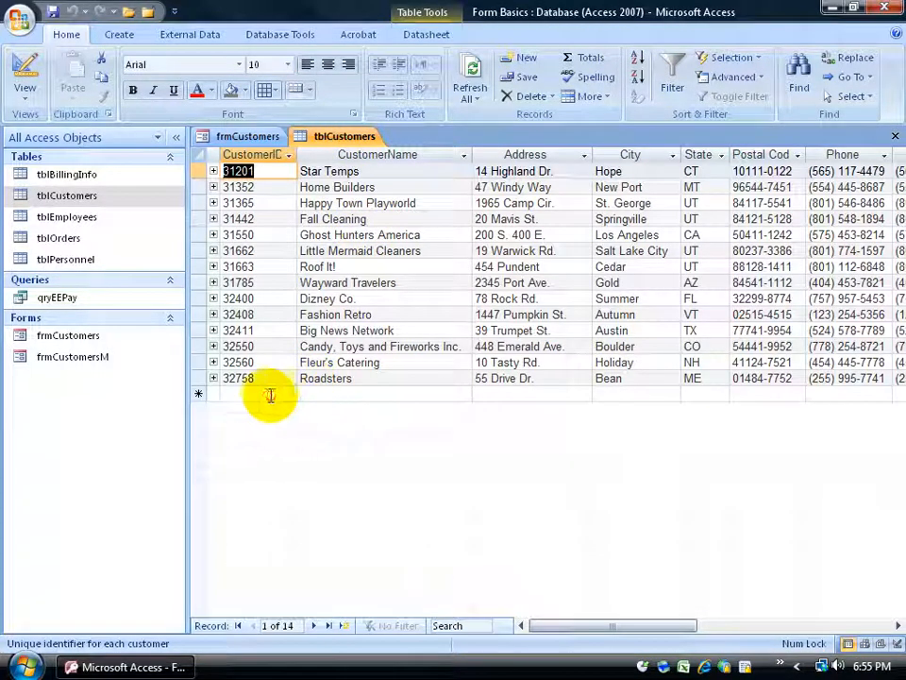
{"action": "left_click", "coordinate": [324, 396]}
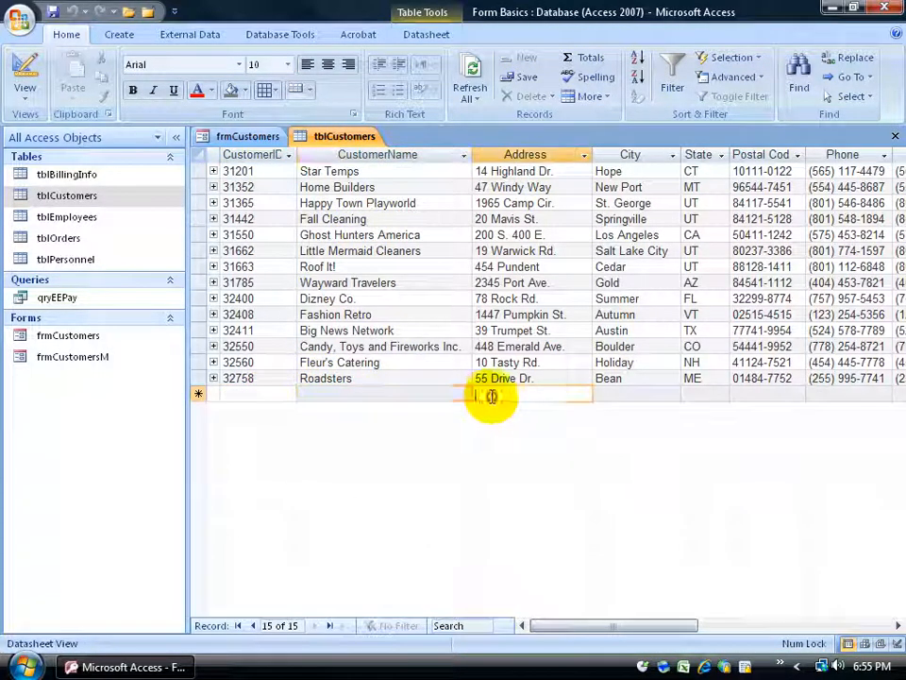
{"action": "left_click", "coordinate": [263, 137]}
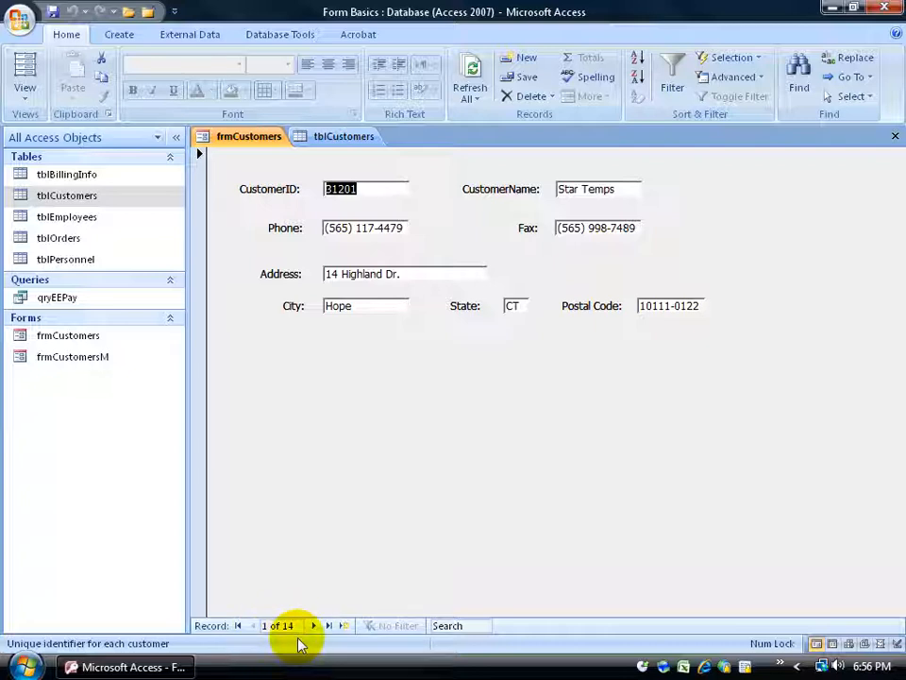
{"action": "left_click", "coordinate": [344, 136]}
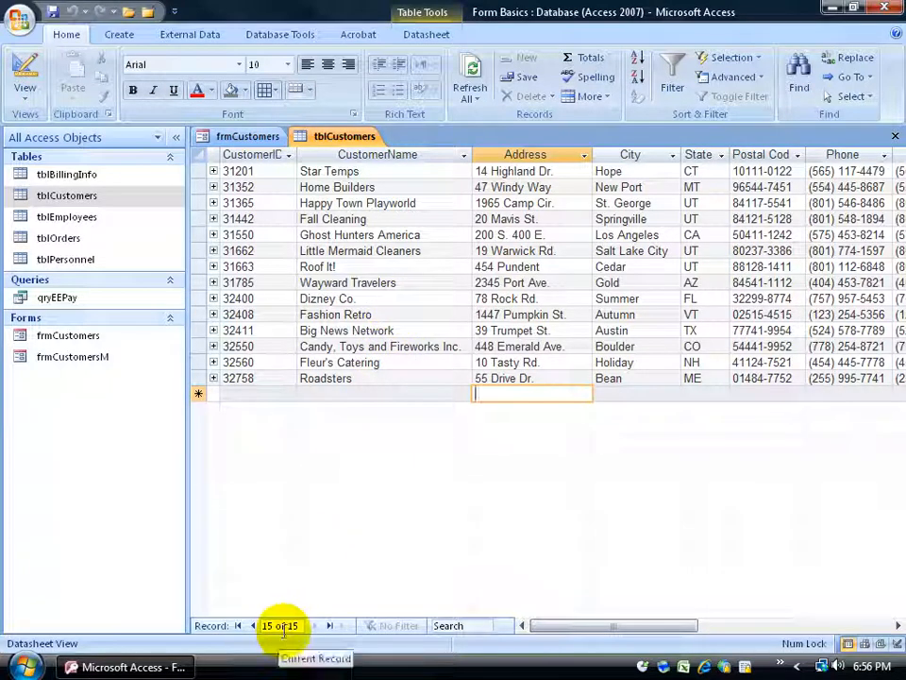
{"action": "left_click", "coordinate": [325, 378]}
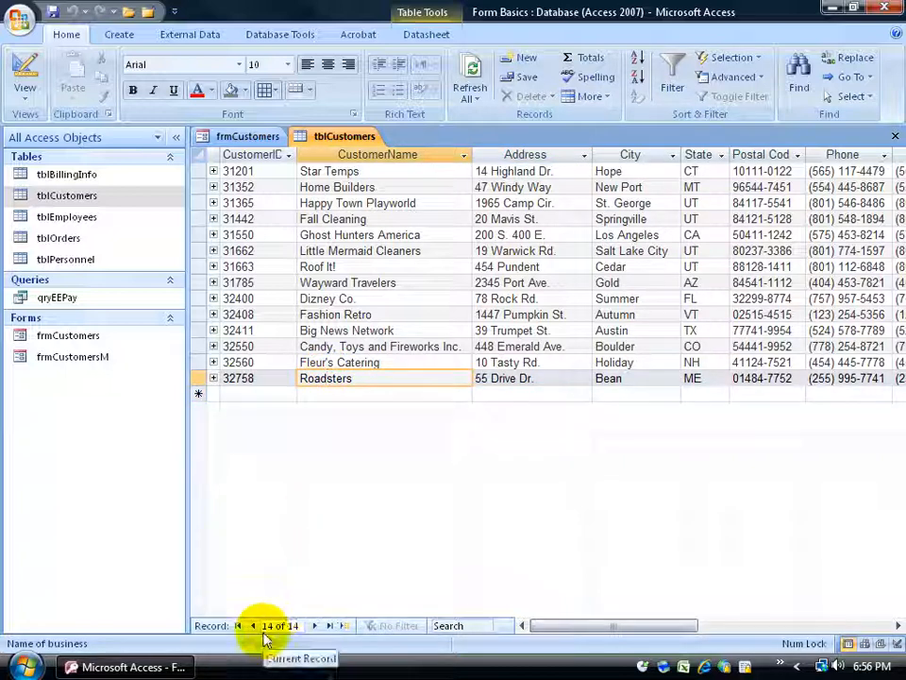
{"action": "left_click", "coordinate": [263, 172]}
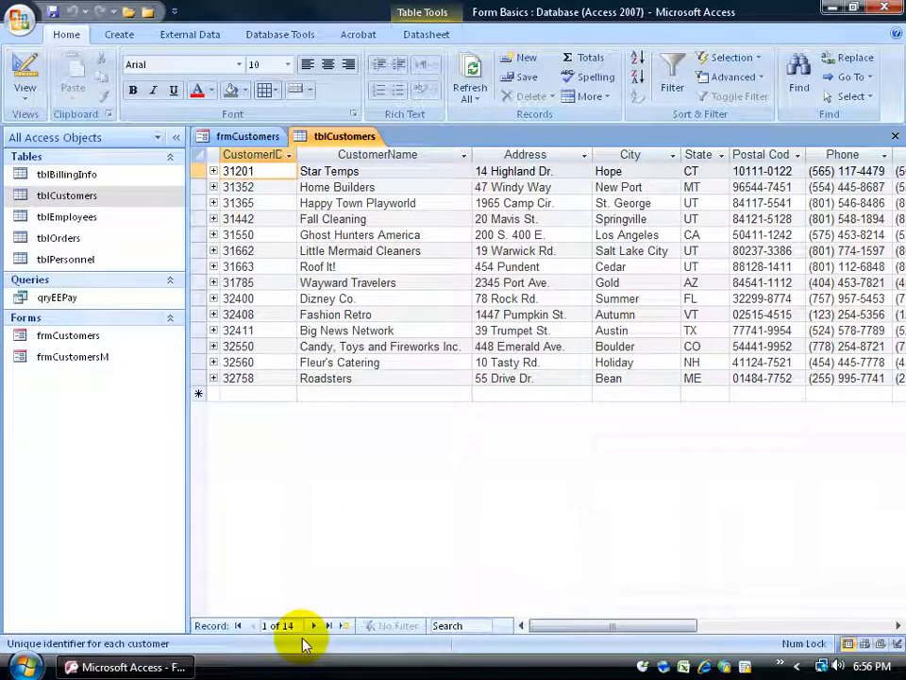
{"action": "left_click", "coordinate": [267, 139]}
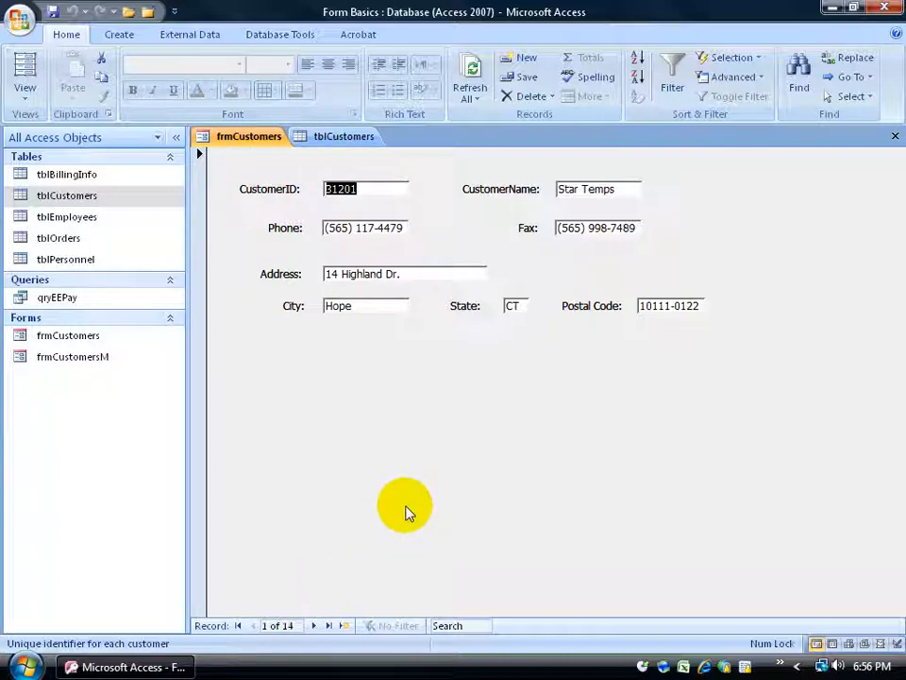
- Browse records with Next, Previous, Last (Roadsters) and First (Star Temps)
{"action": "left_click", "coordinate": [313, 626]}
{"action": "left_click", "coordinate": [314, 627]}
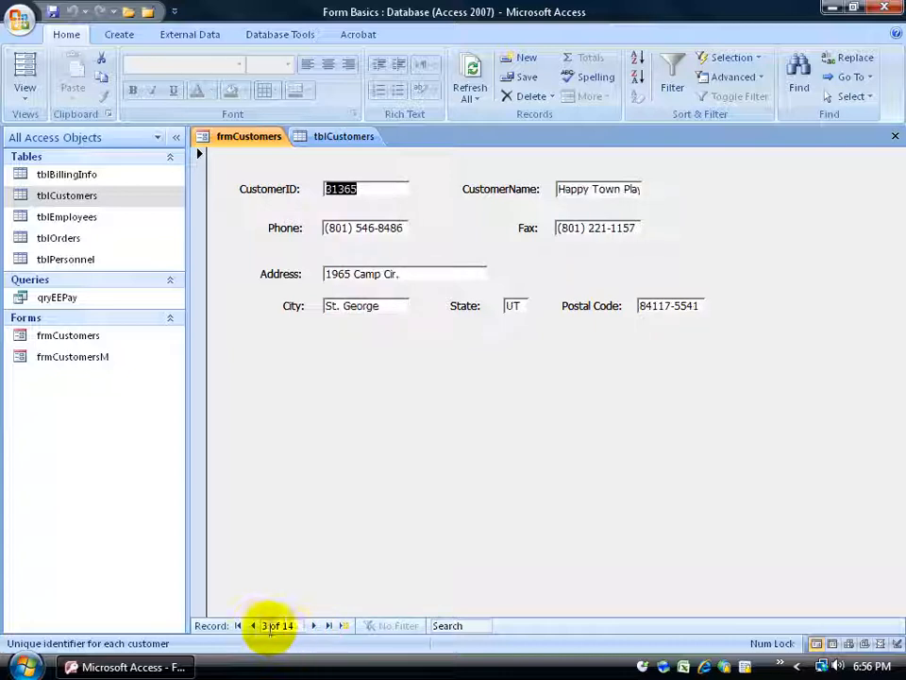
{"action": "left_click", "coordinate": [253, 626]}
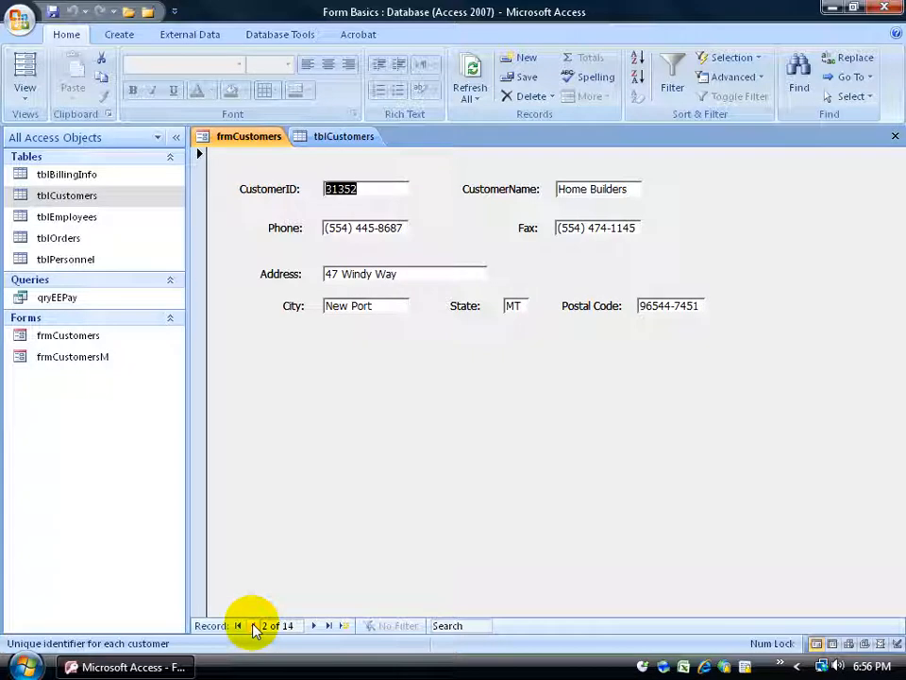
{"action": "left_click", "coordinate": [328, 626]}
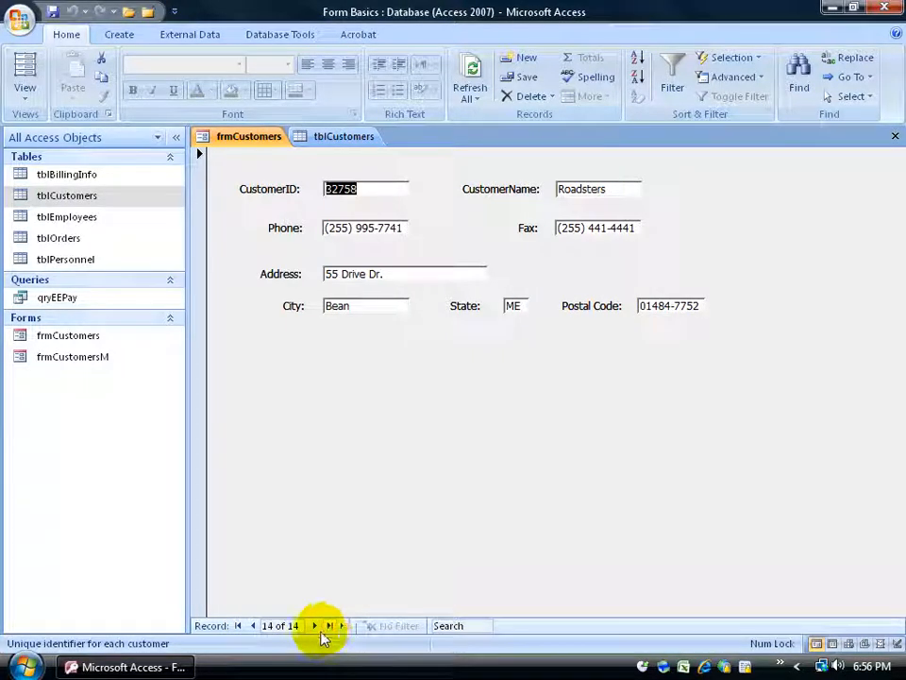
{"action": "left_click", "coordinate": [238, 626]}
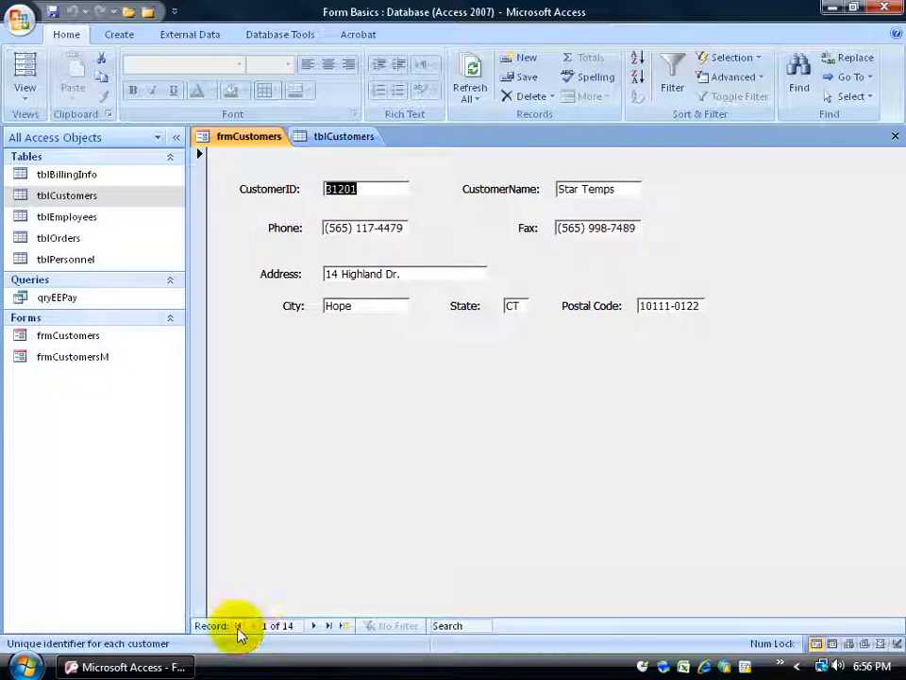
- Jump directly to record 5 using the Current Record box
{"action": "left_click", "coordinate": [291, 625]}
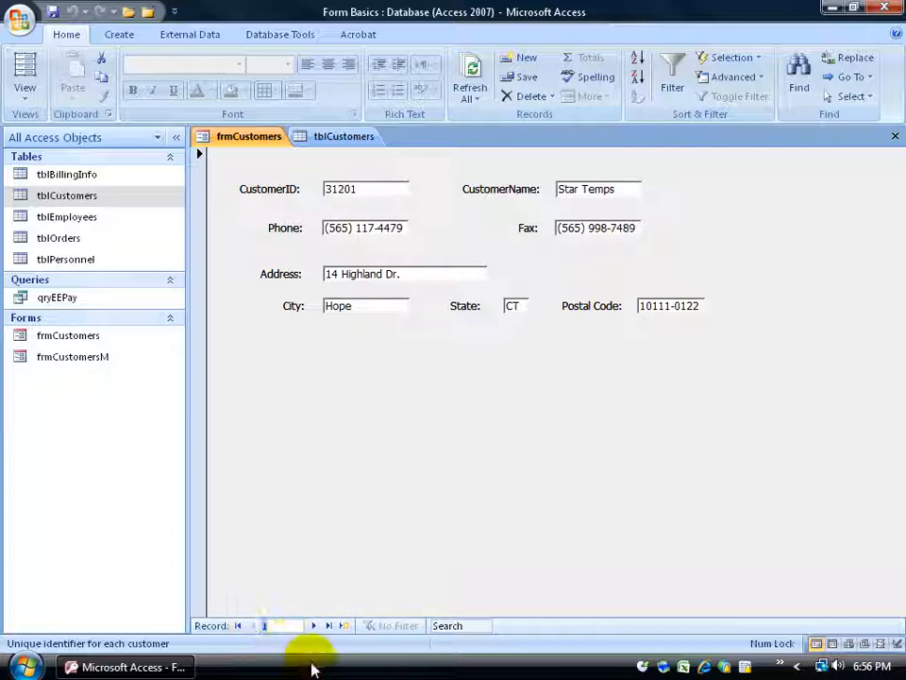
{"action": "key", "text": "BackSpace"}
{"action": "type", "text": "5"}
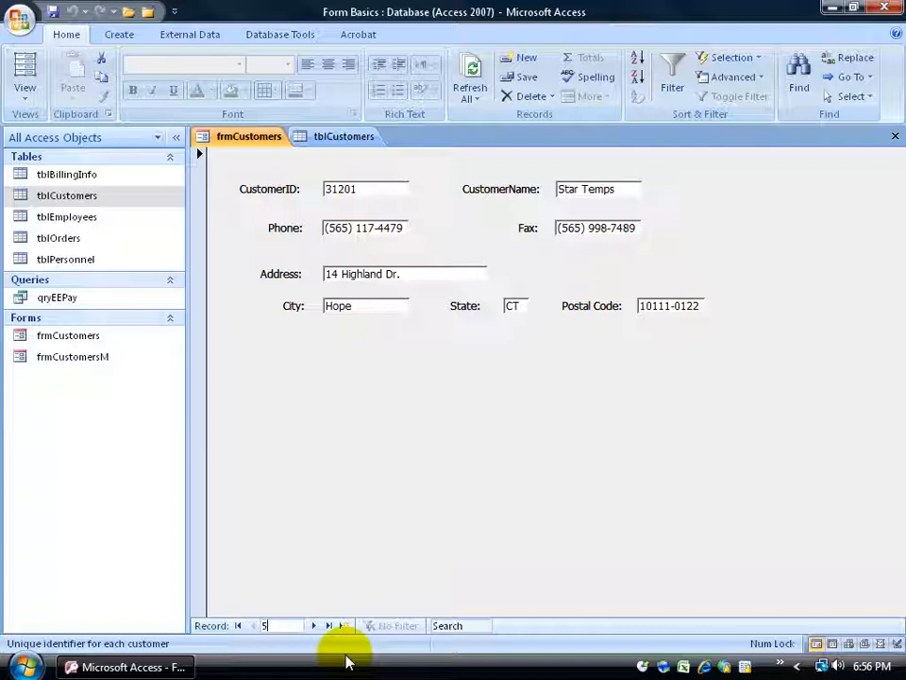
{"action": "key", "text": "Return"}
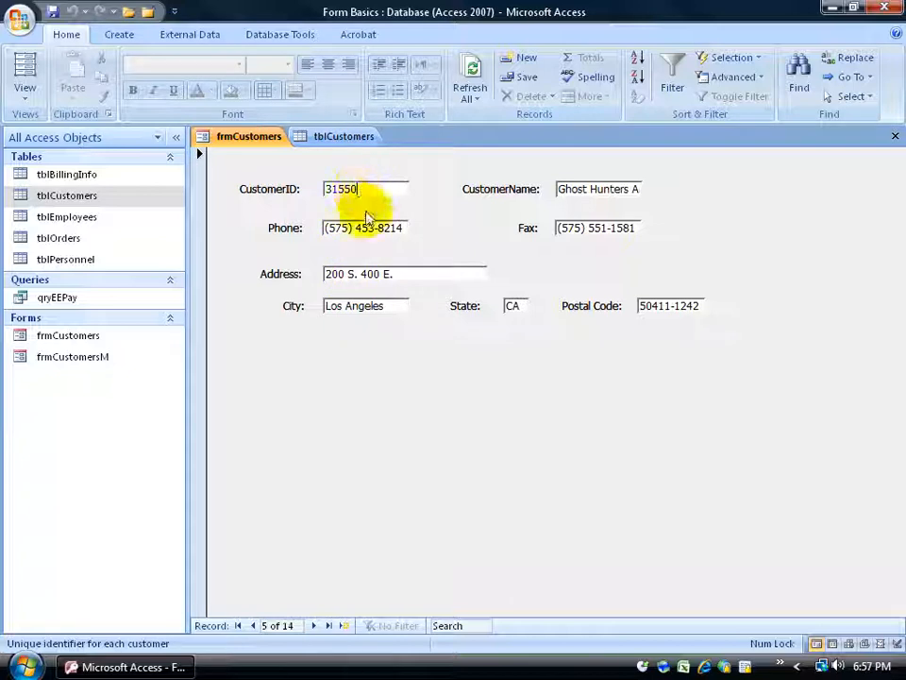
{"action": "left_click", "coordinate": [365, 228]}
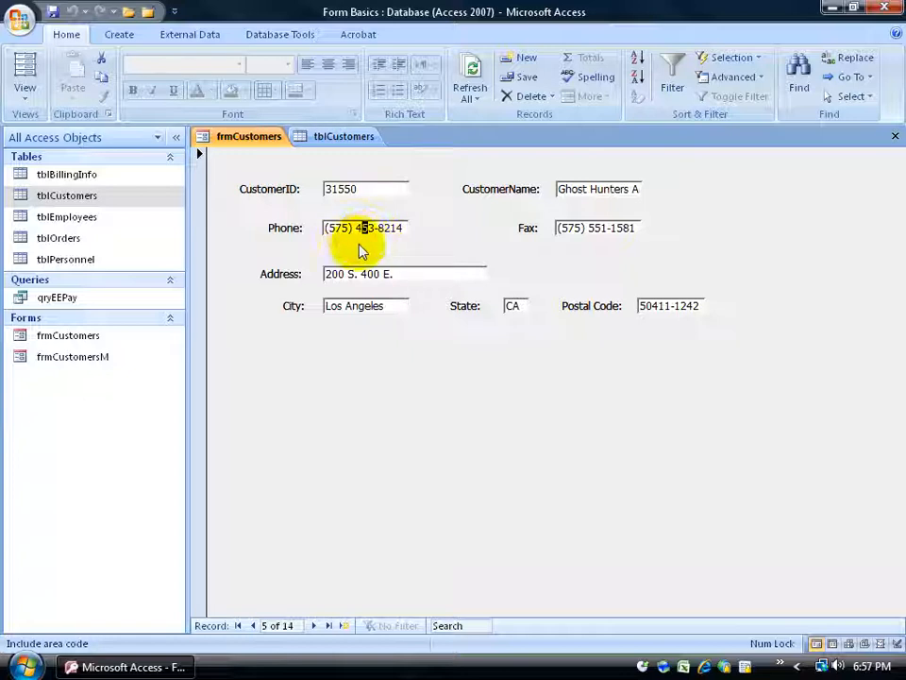
{"action": "key", "text": "Tab"}
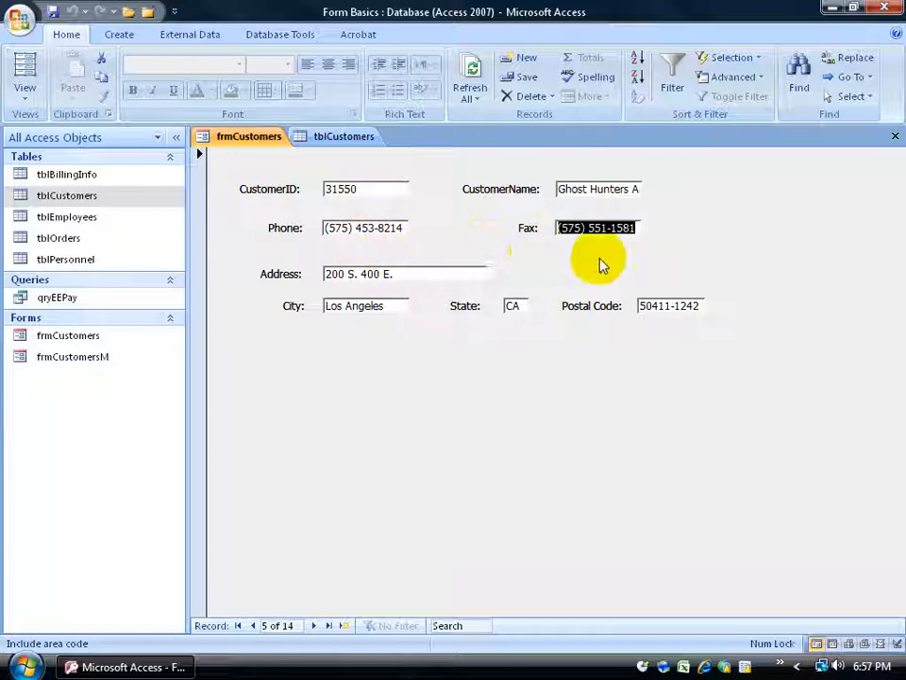
{"action": "key", "text": "Tab"}
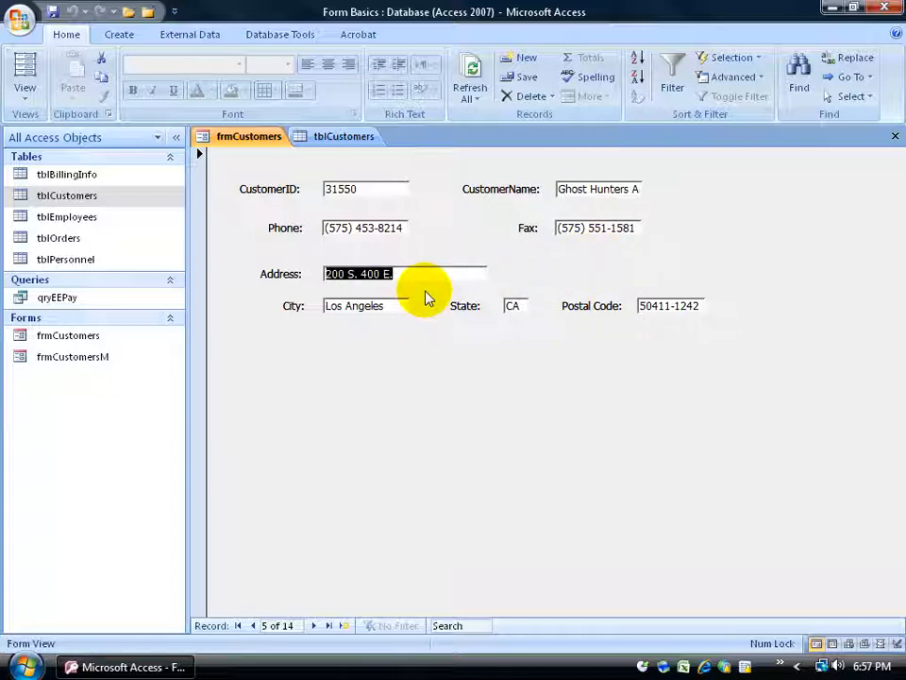
{"action": "key", "text": "shift+Tab"}
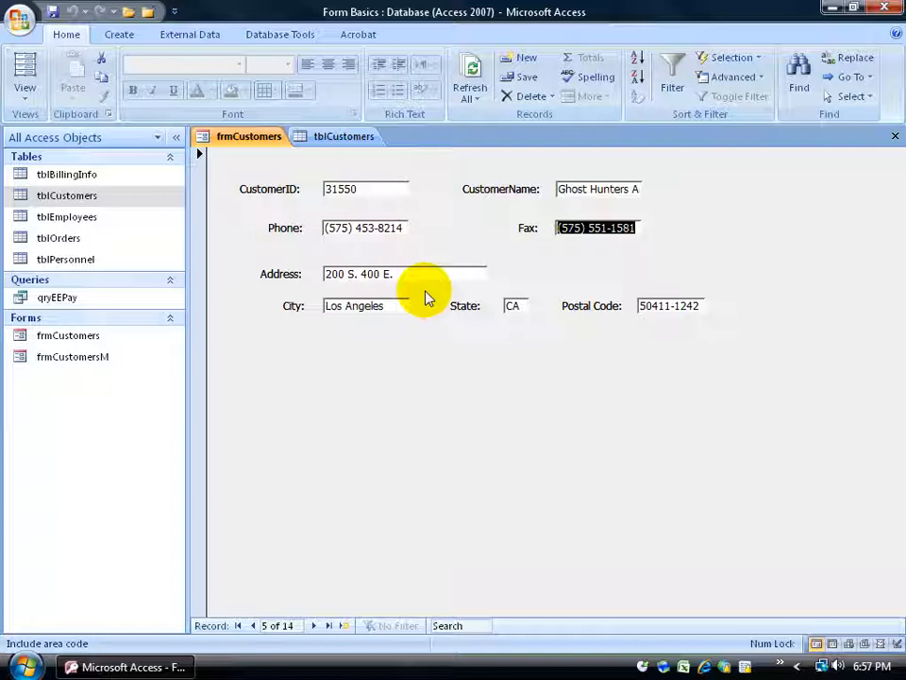
{"action": "key", "text": "Tab"}
{"action": "key", "text": "shift+Tab"}
{"action": "key", "text": "shift+Tab"}
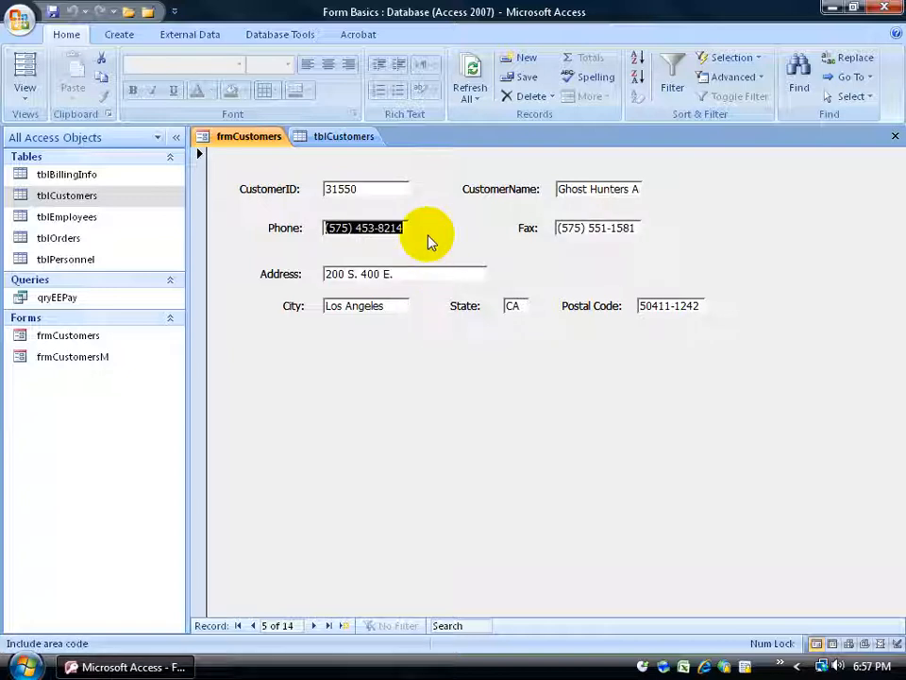
{"action": "left_click", "coordinate": [368, 190]}
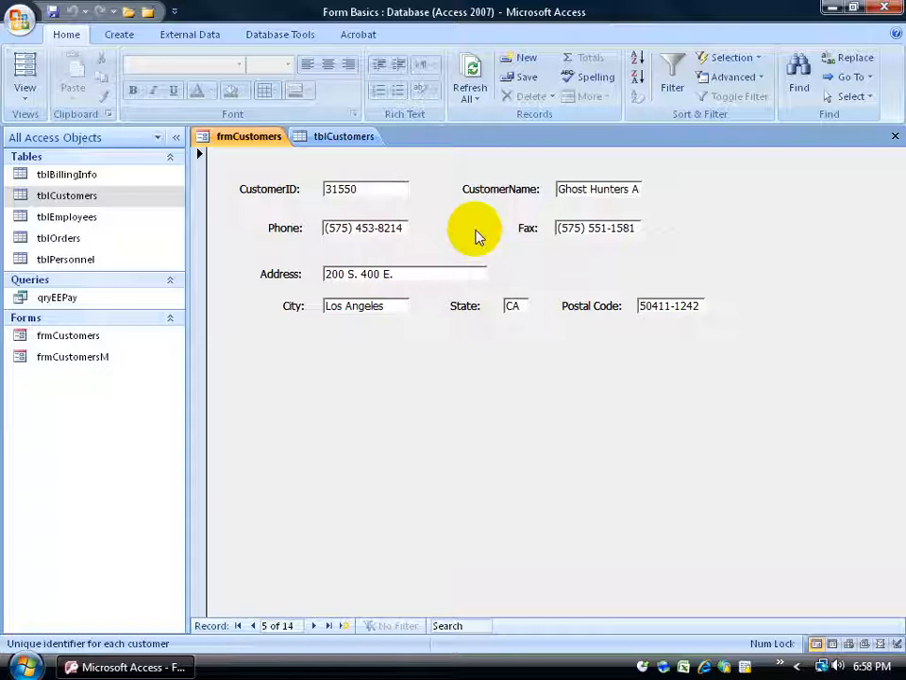
{"action": "left_click", "coordinate": [513, 305]}
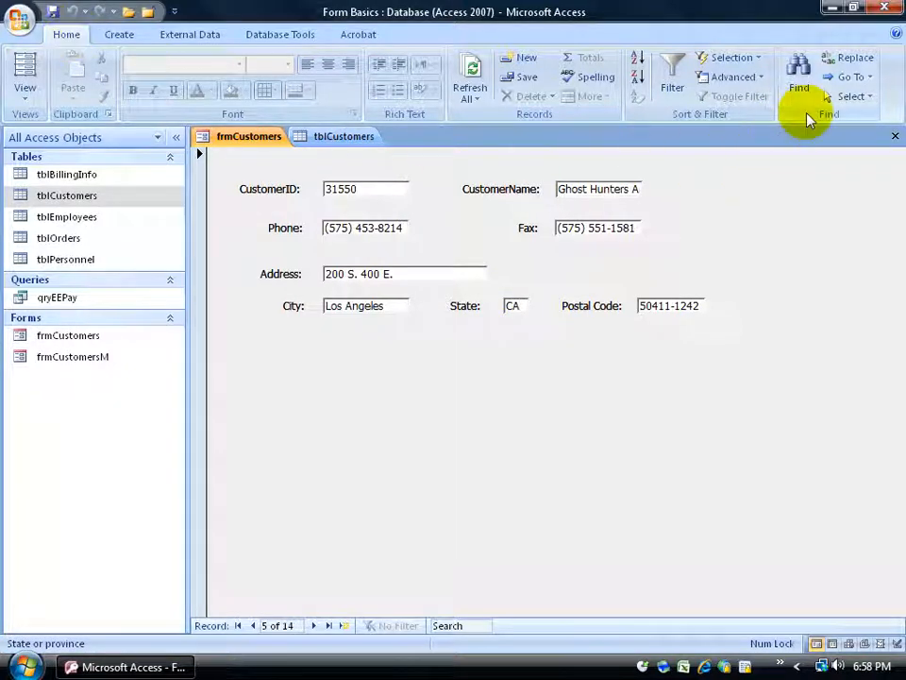
- Search the State field for MT, finding only Home Builders, then close Find
{"action": "left_click", "coordinate": [799, 79]}
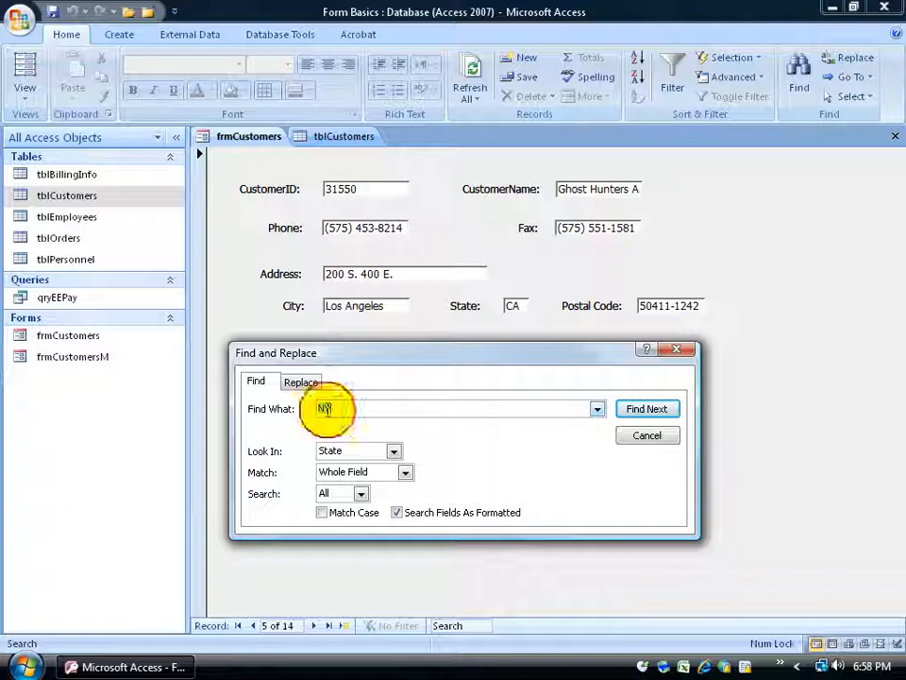
{"action": "key", "text": "BackSpace"}
{"action": "type", "text": "MT"}
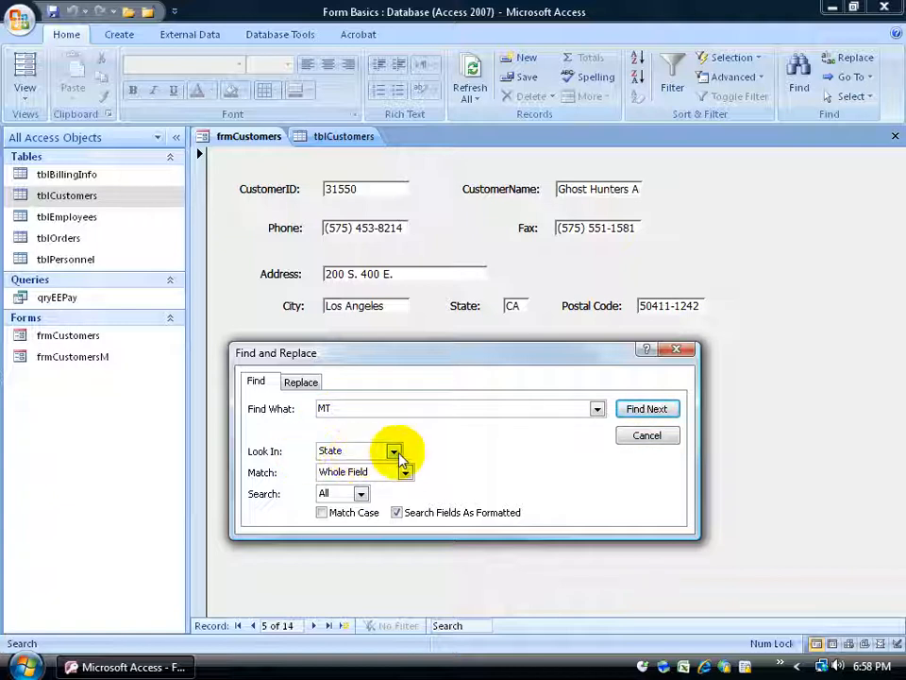
{"action": "left_click", "coordinate": [394, 453]}
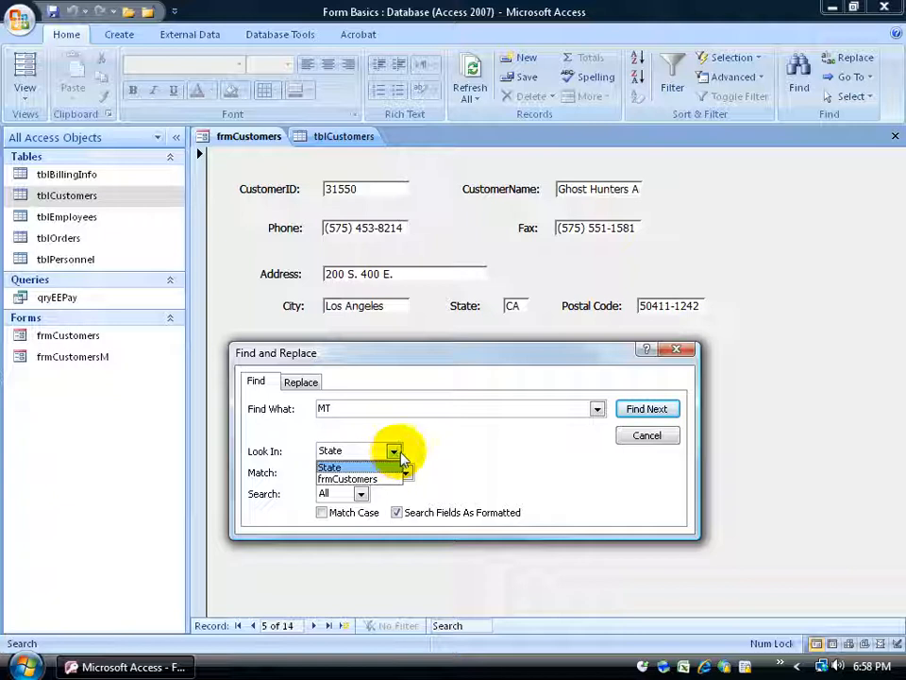
{"action": "left_click", "coordinate": [397, 457]}
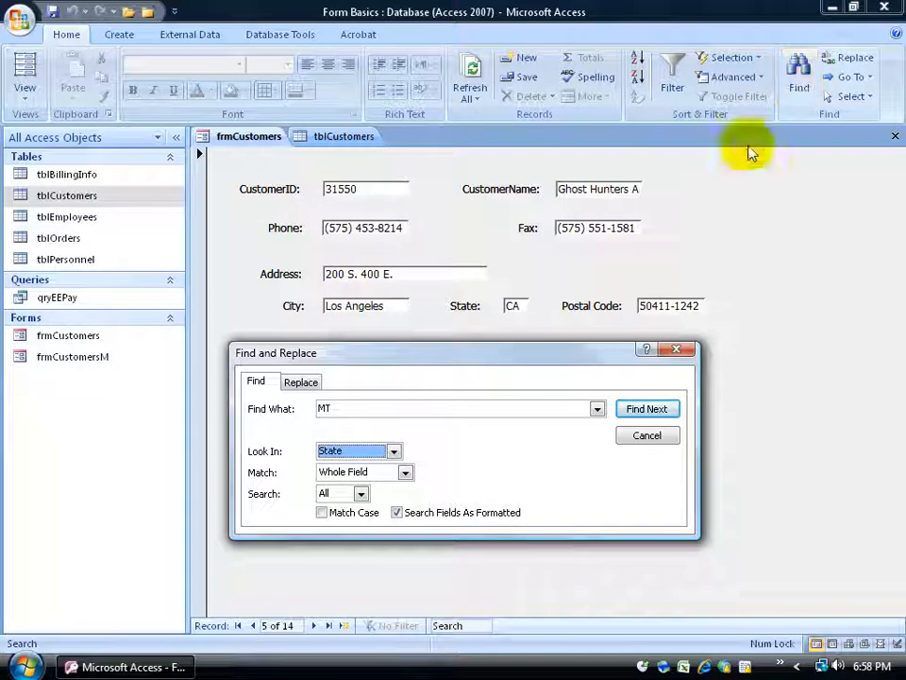
{"action": "left_click", "coordinate": [394, 451]}
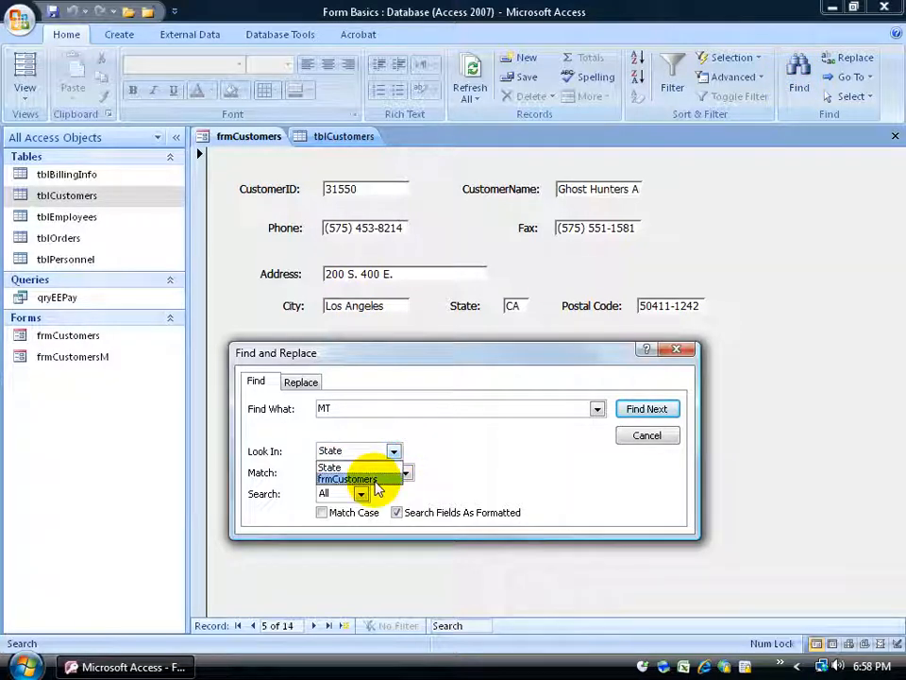
{"action": "left_click", "coordinate": [447, 437]}
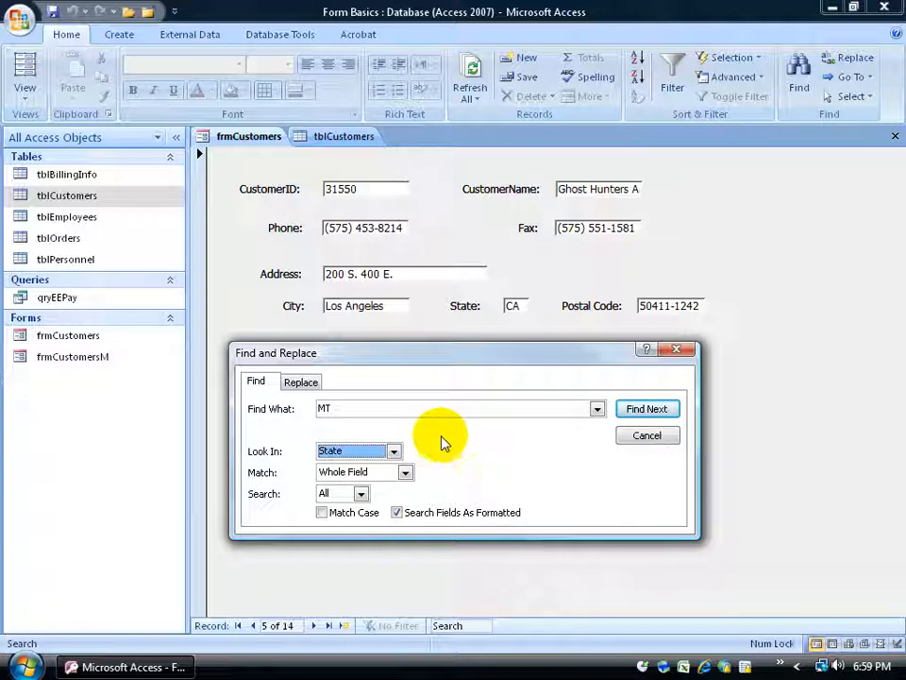
{"action": "left_click", "coordinate": [644, 414]}
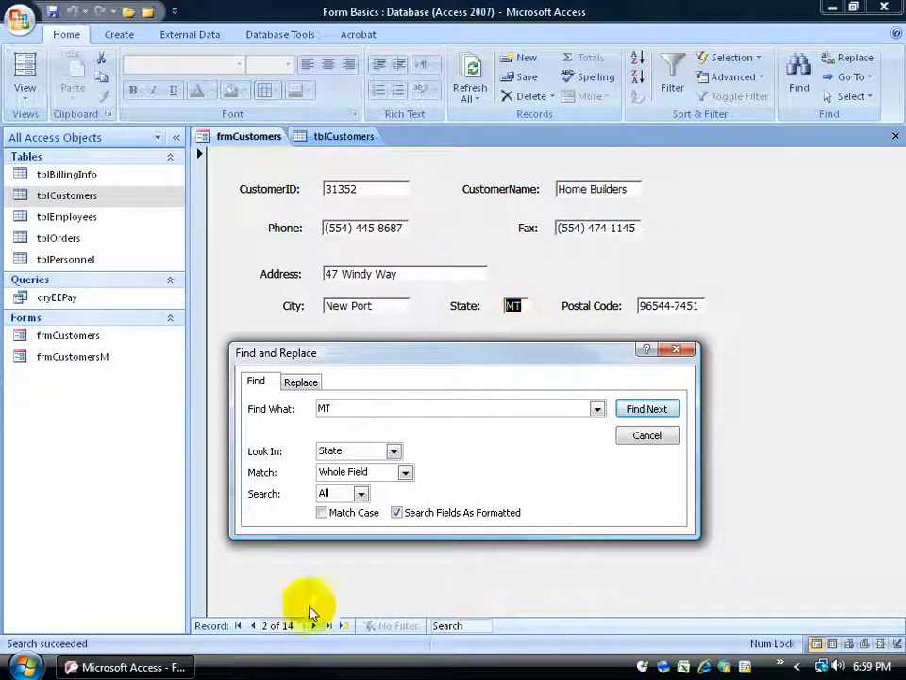
{"action": "left_click", "coordinate": [631, 414]}
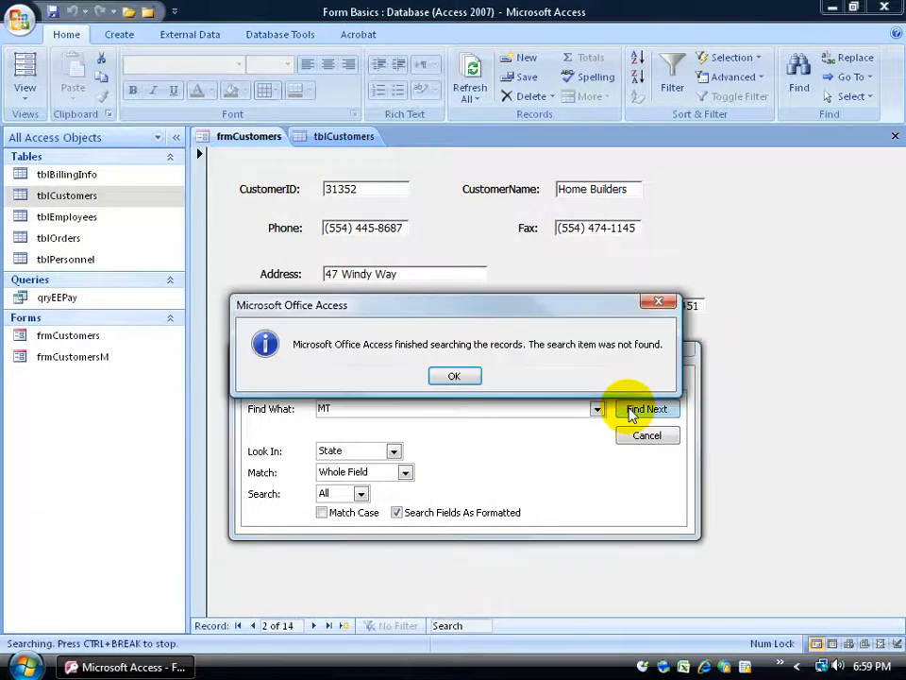
{"action": "left_click", "coordinate": [454, 378]}
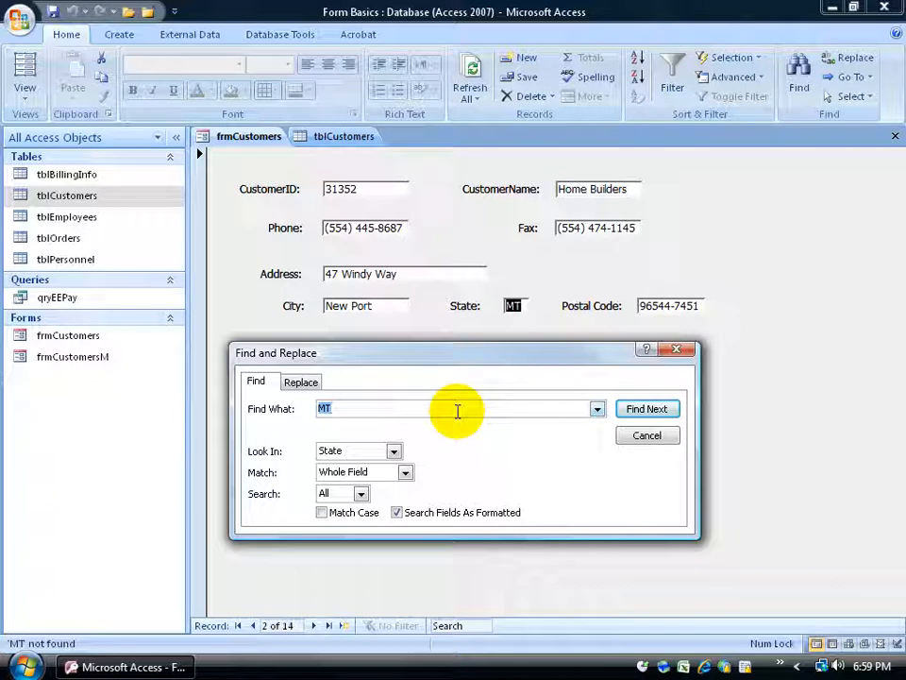
{"action": "left_click", "coordinate": [644, 439]}
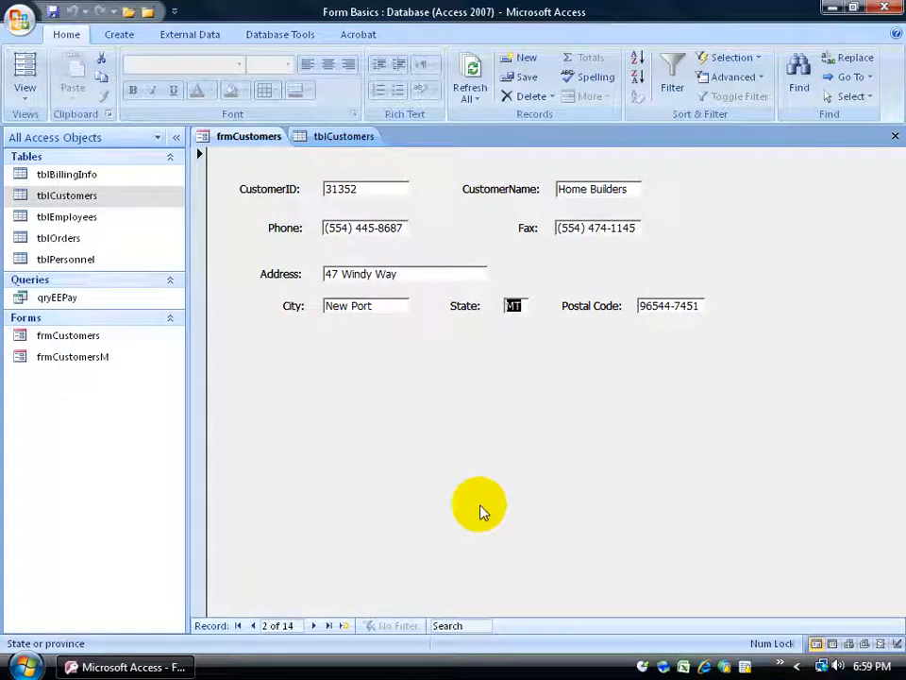
- Move to the next record and select its State value UT
{"action": "left_click", "coordinate": [313, 625]}
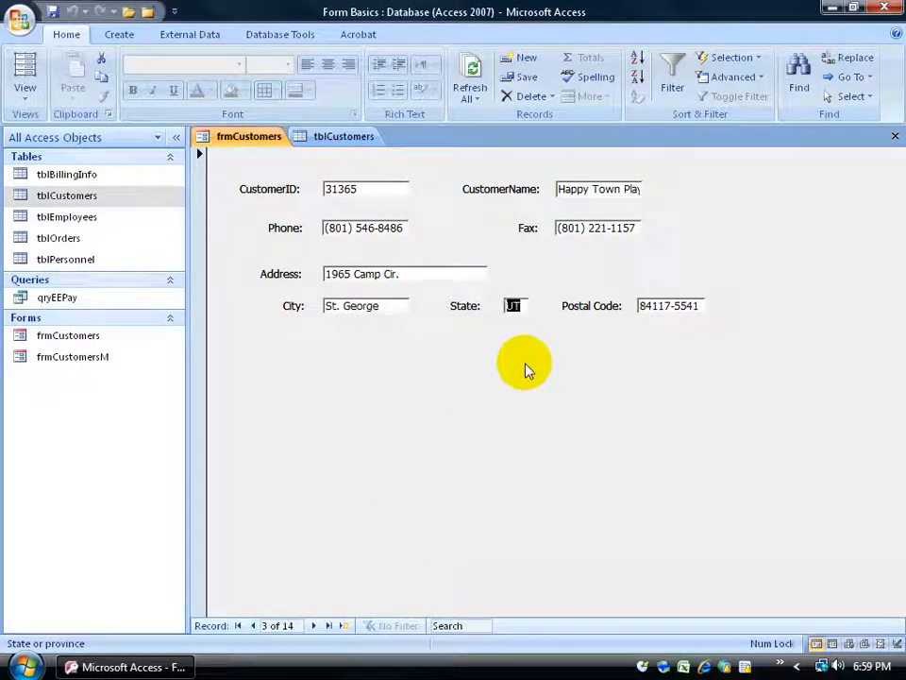
{"action": "left_click", "coordinate": [520, 305]}
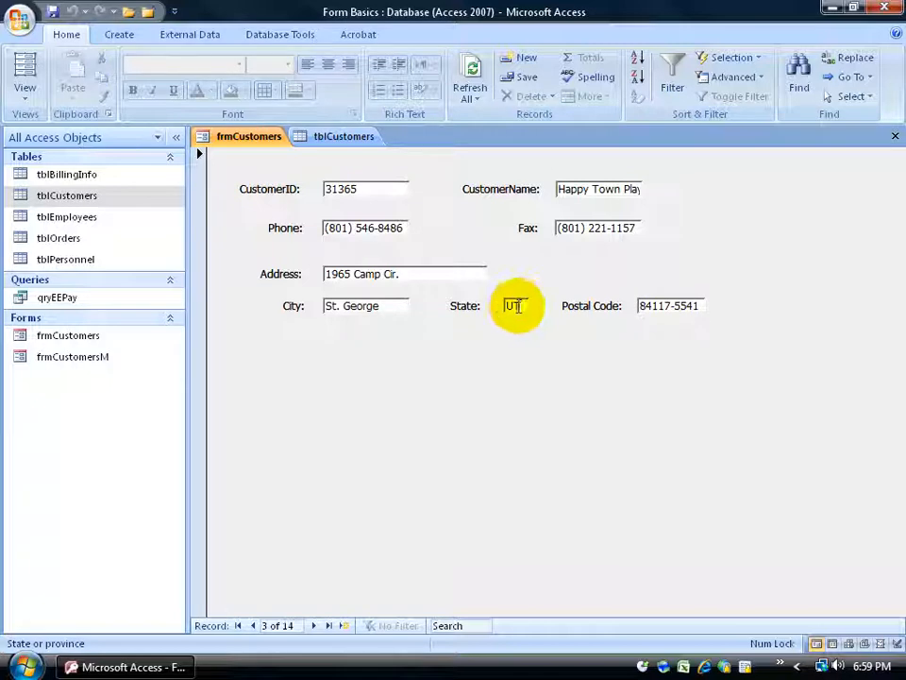
{"action": "left_click_drag", "start_coordinate": [524, 306], "coordinate": [501, 306]}
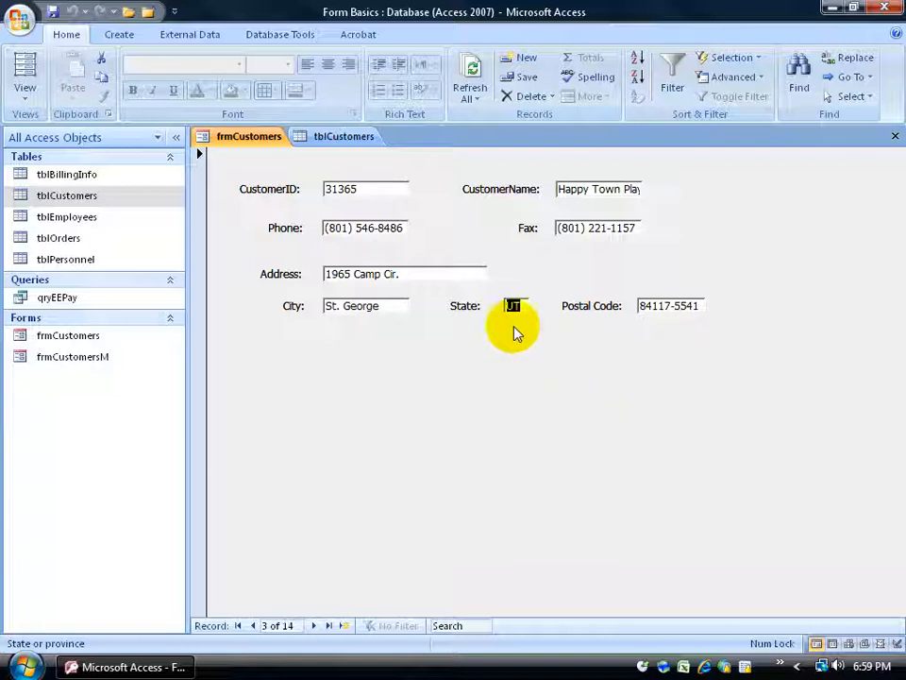
{"action": "left_click", "coordinate": [799, 80]}
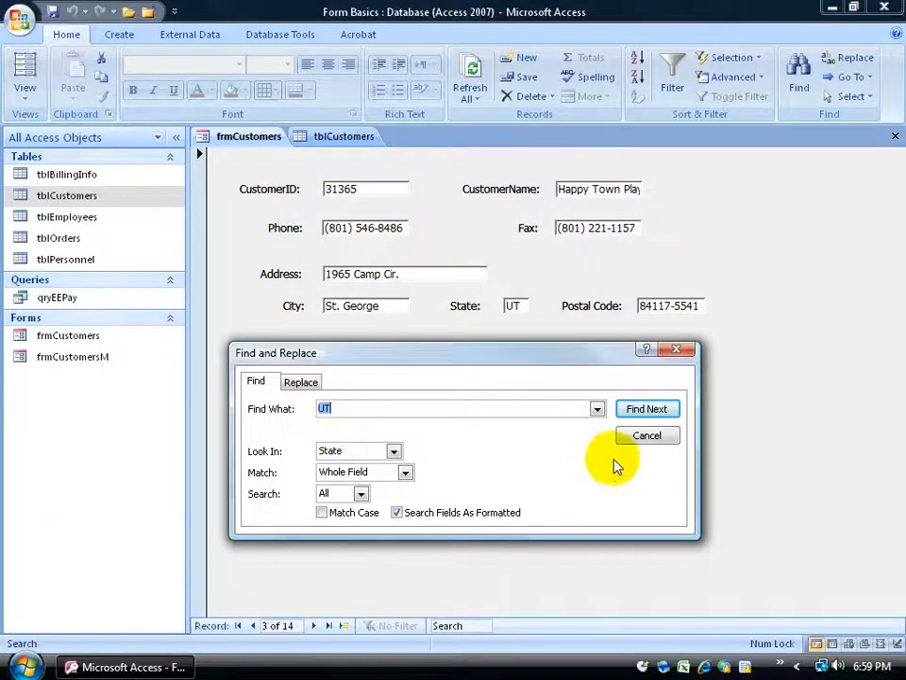
{"action": "left_click", "coordinate": [648, 435]}
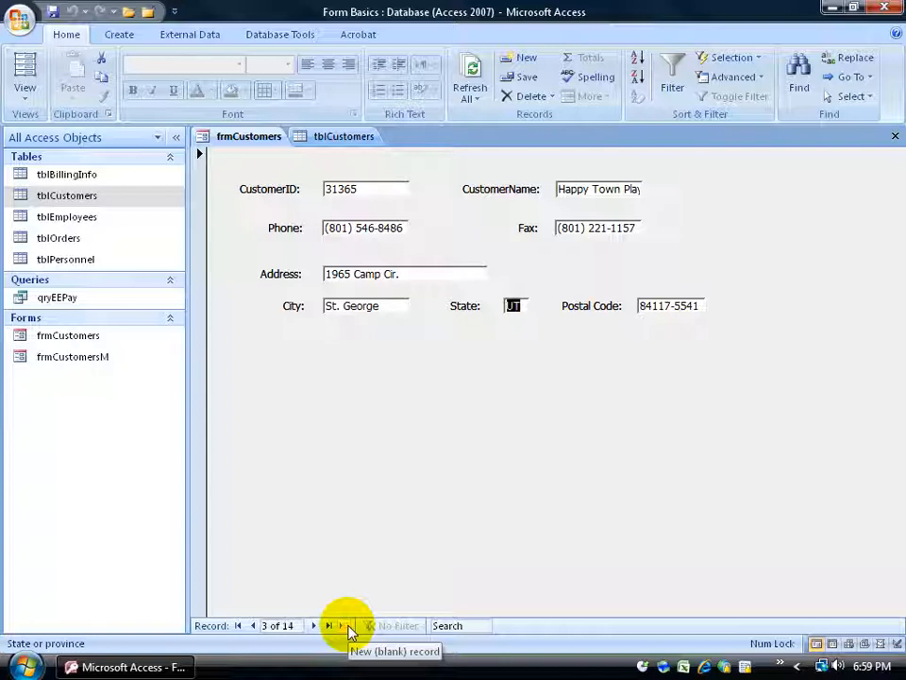
- Start a new blank customer record, number 15 of 15
{"action": "left_click", "coordinate": [347, 625]}
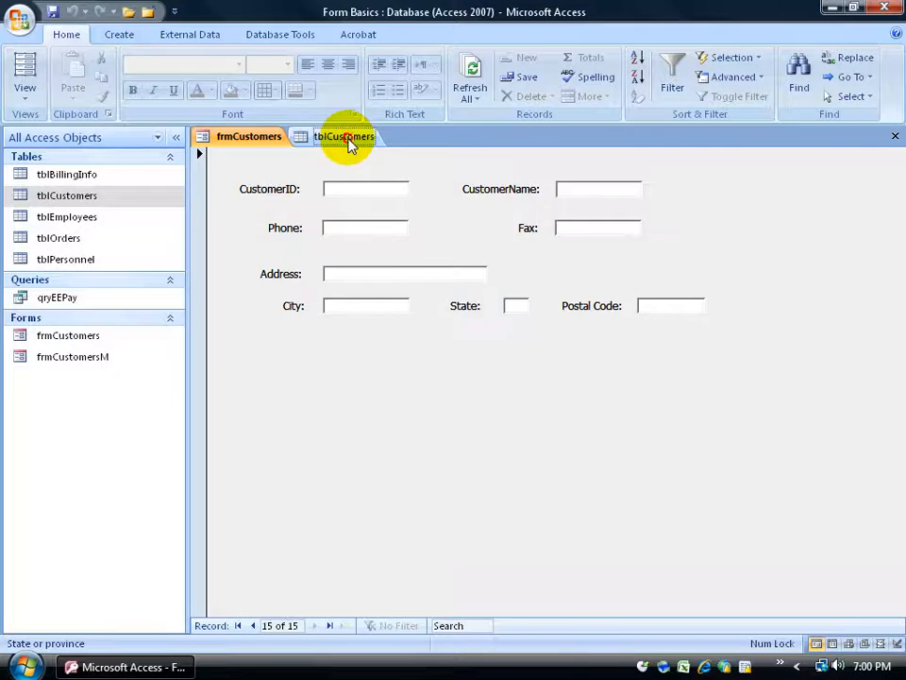
{"action": "left_click", "coordinate": [350, 138]}
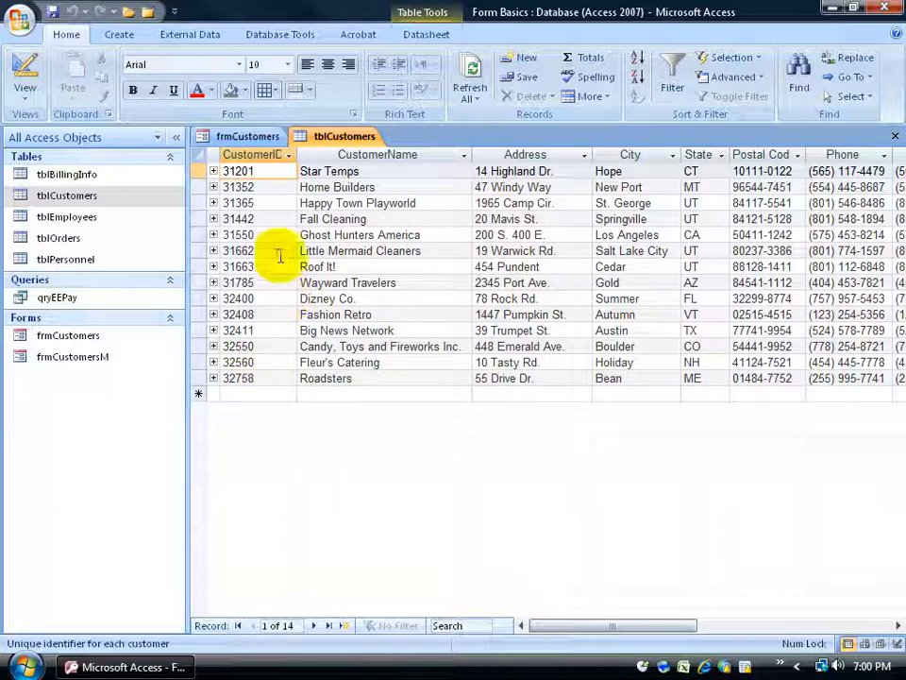
{"action": "left_click", "coordinate": [262, 139]}
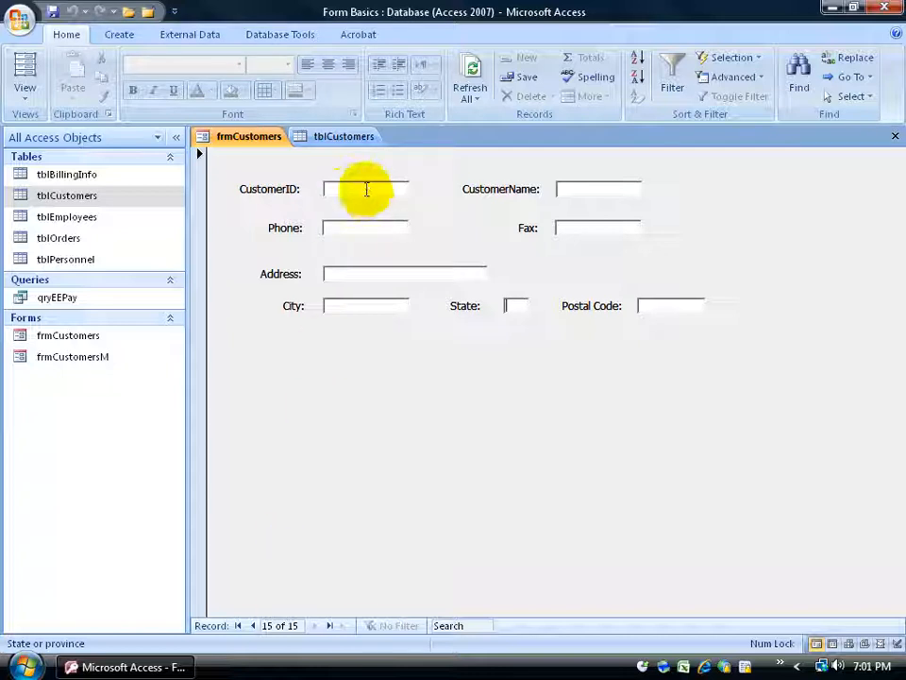
{"action": "left_click", "coordinate": [349, 136]}
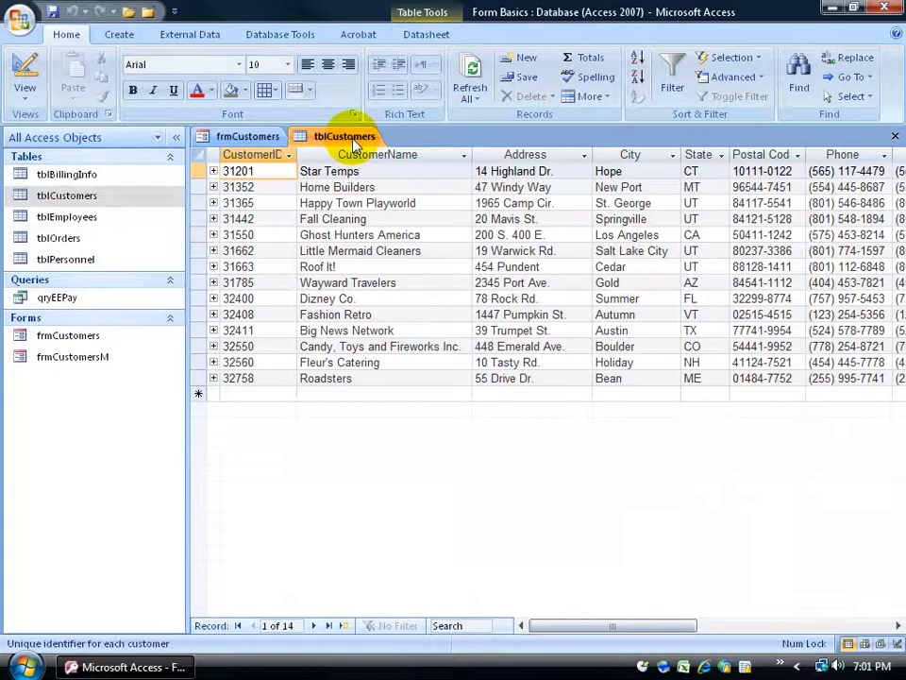
{"action": "left_click", "coordinate": [271, 171]}
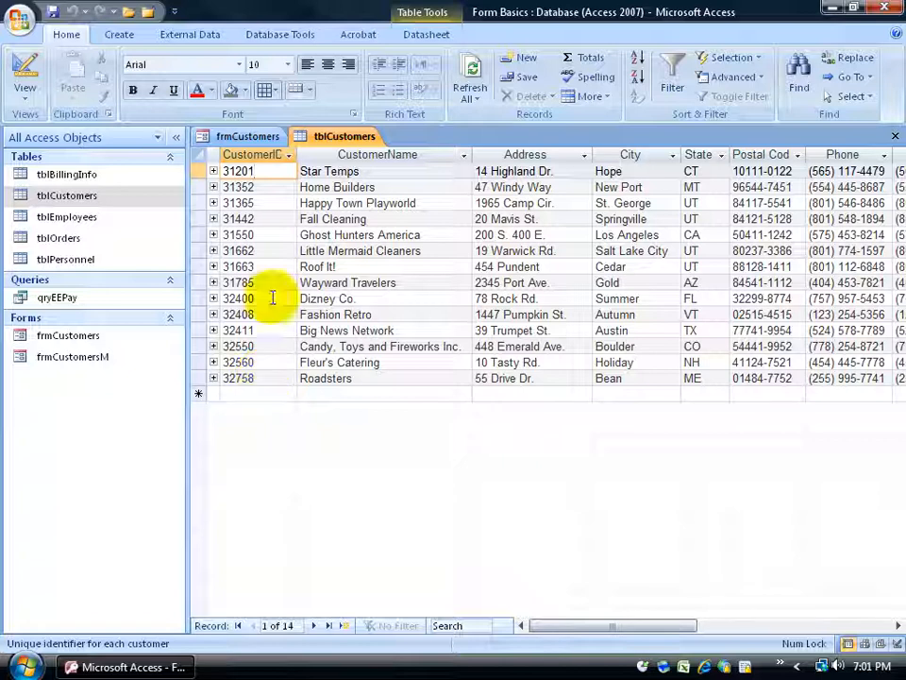
{"action": "left_click", "coordinate": [241, 136]}
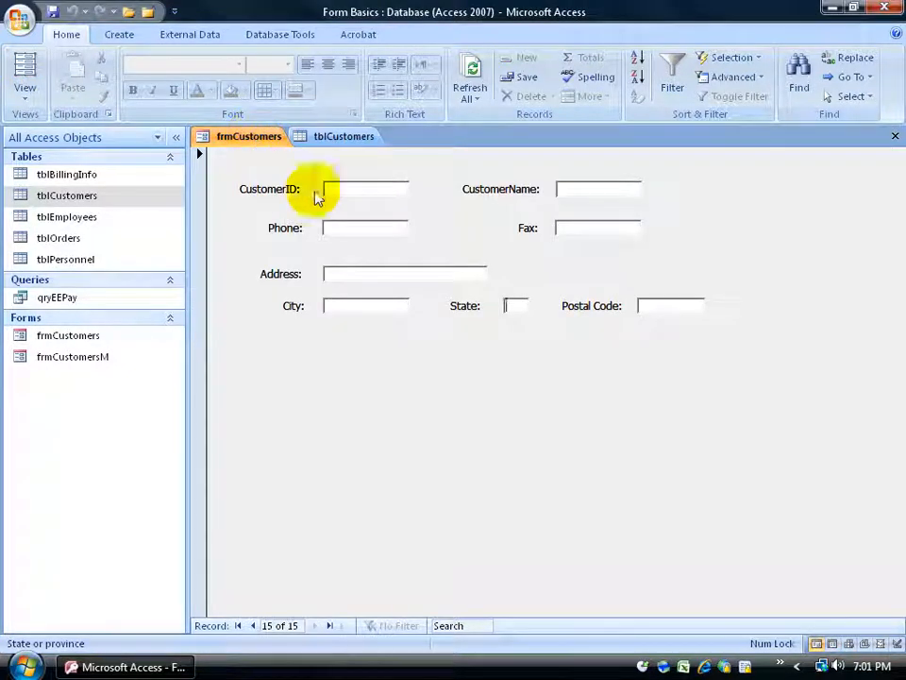
- Enter the customer name, then the phone and fax numbers in the new record
{"action": "left_click", "coordinate": [352, 189]}
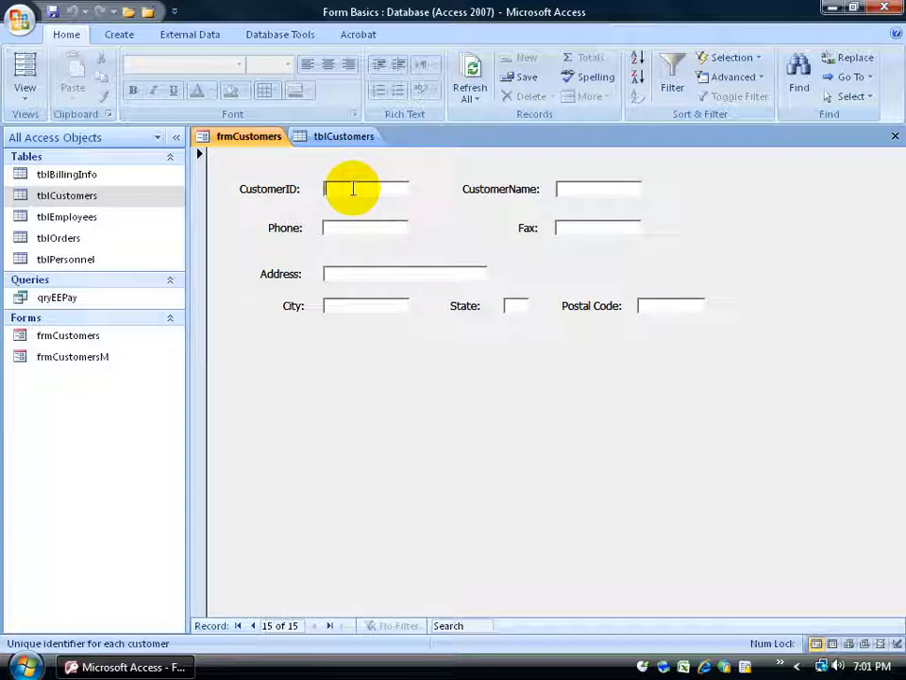
{"action": "left_click", "coordinate": [573, 192]}
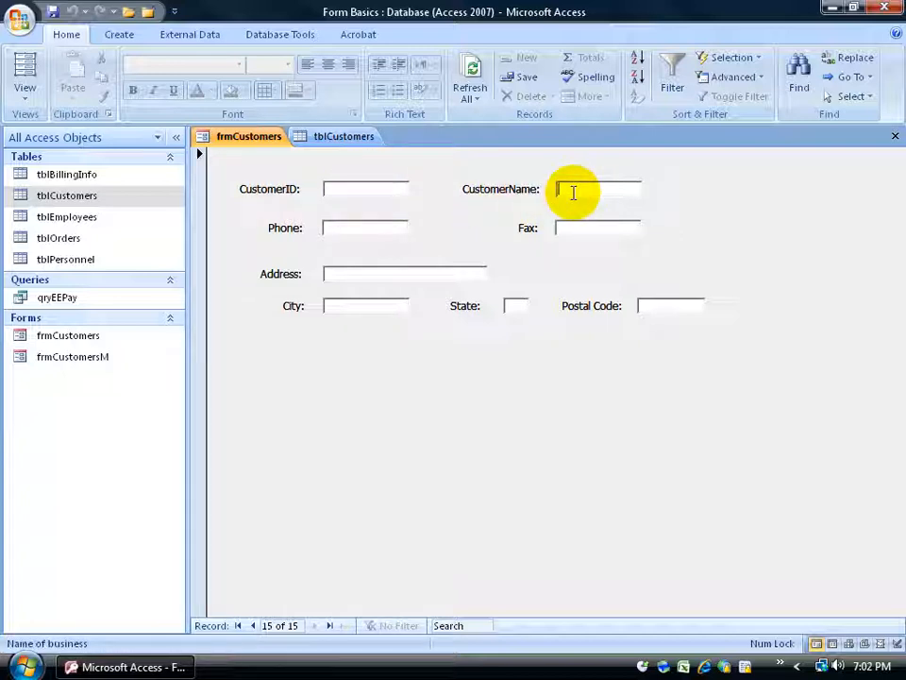
{"action": "type", "text": "Bulba Gump"}
{"action": "left_click", "coordinate": [572, 234]}
{"action": "type", "text": "8__) ___-____"}
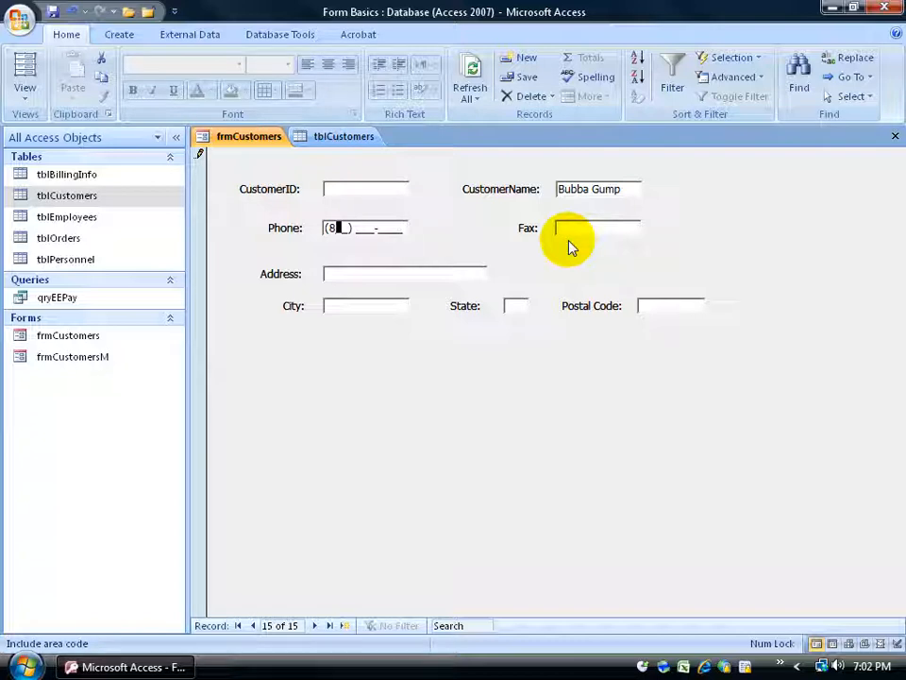
{"action": "type", "text": "0155512458015552214"}
- Fill in the street address, city, state and postal code fields
{"action": "key", "text": "Tab"}
{"action": "key", "text": "Tab"}
{"action": "type", "text": "Salt Lake City"}
{"action": "key", "text": "Tab"}
{"action": "type", "text": "UT"}
{"action": "key", "text": "Tab"}
{"action": "type", "text": "84121-5547"}
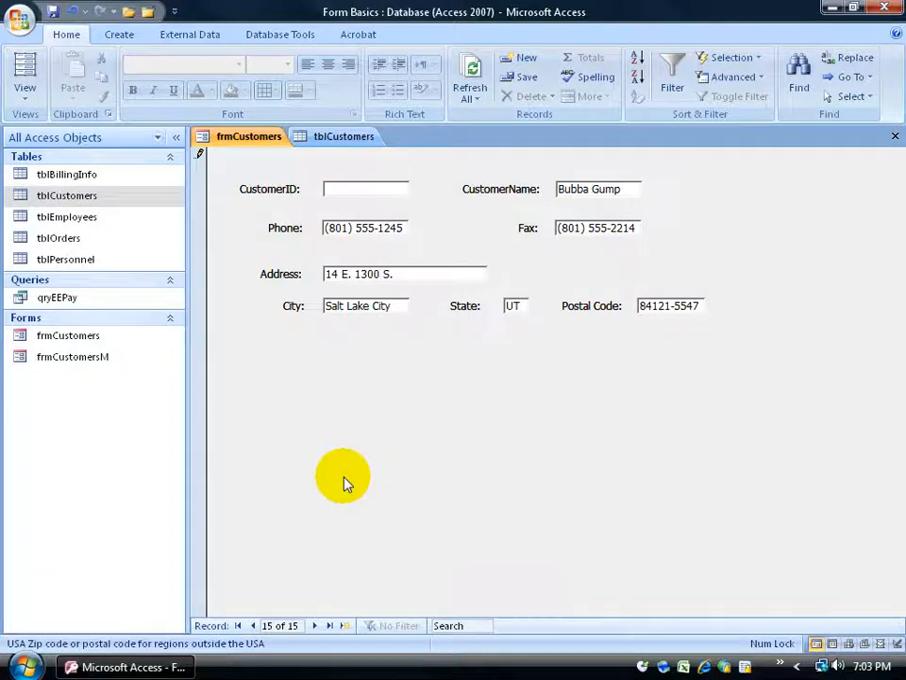
- Dismiss the missing-key error, enter the CustomerID, and save the record with Shift+Enter
{"action": "key", "text": "Tab"}
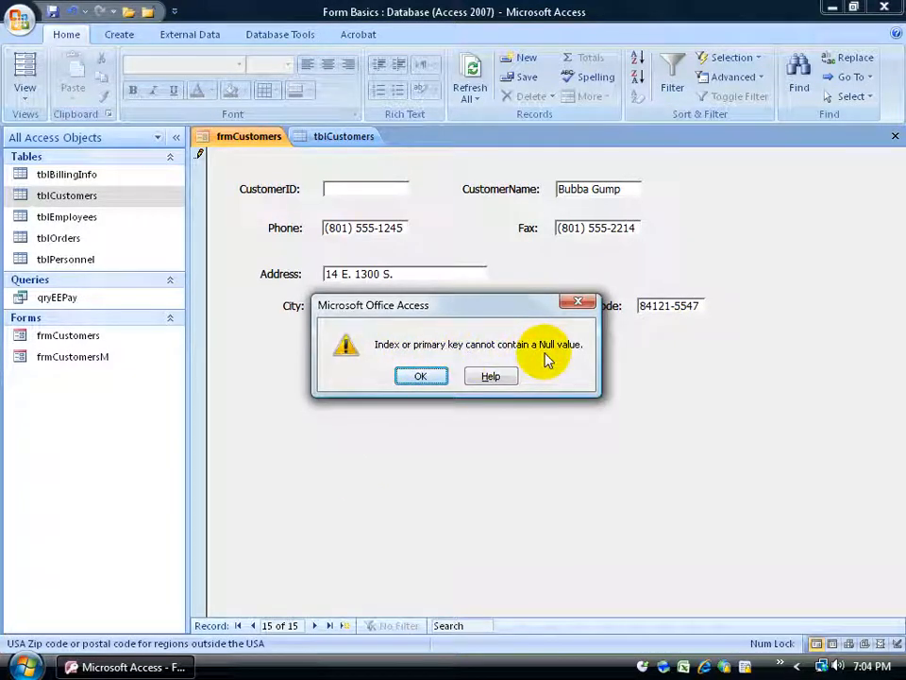
{"action": "left_click", "coordinate": [421, 377]}
{"action": "left_click", "coordinate": [367, 189]}
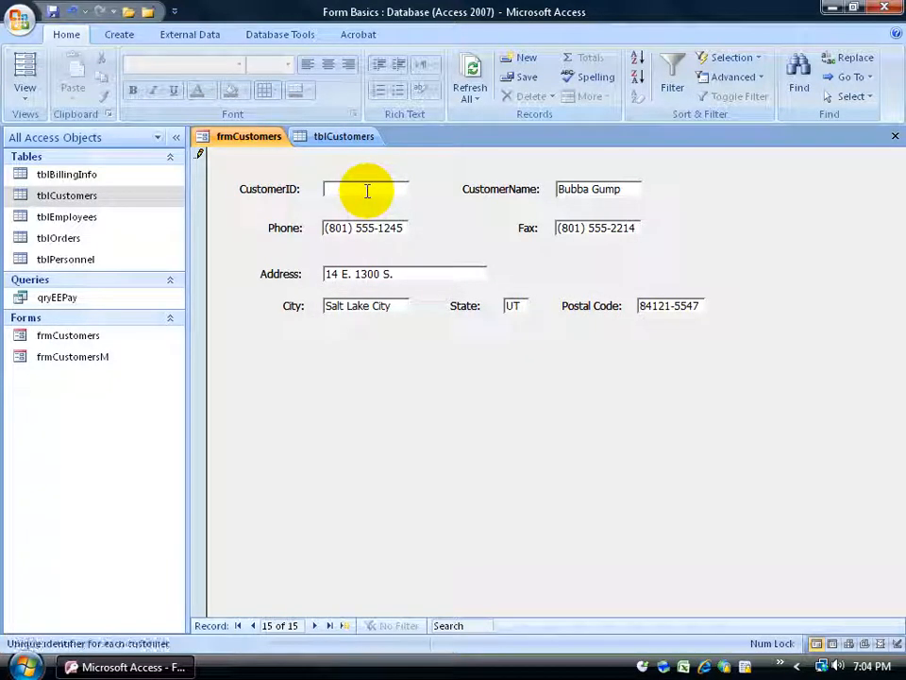
{"action": "type", "text": "32800"}
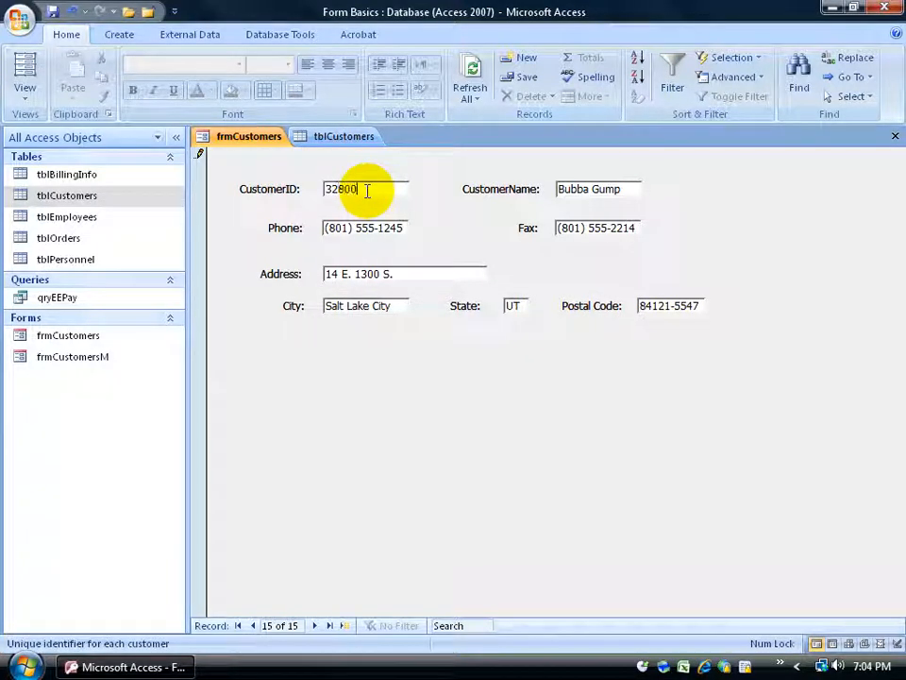
{"action": "key", "text": "Tab"}
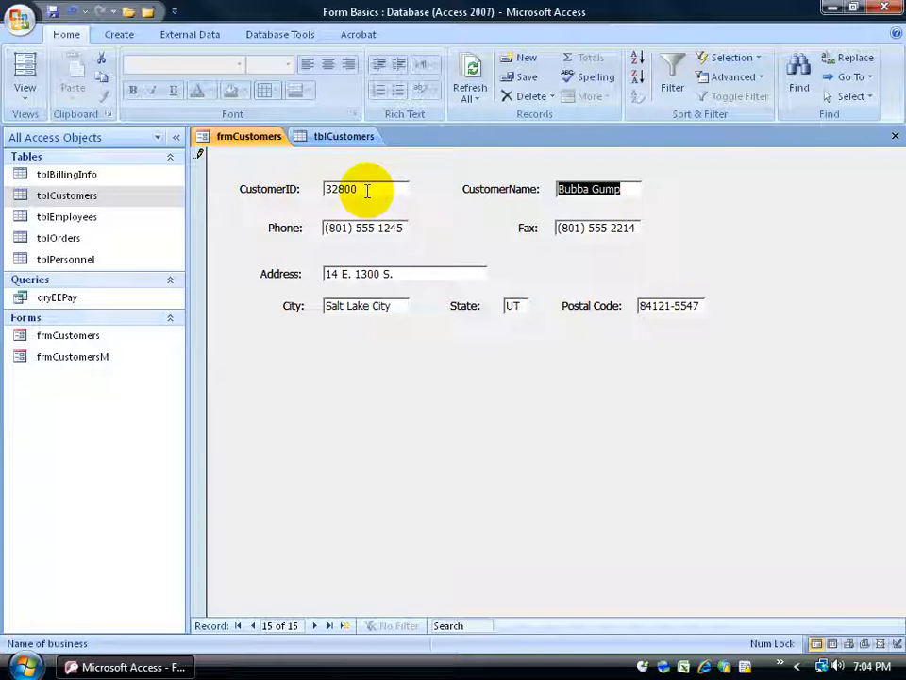
{"action": "key", "text": "shift+Return"}
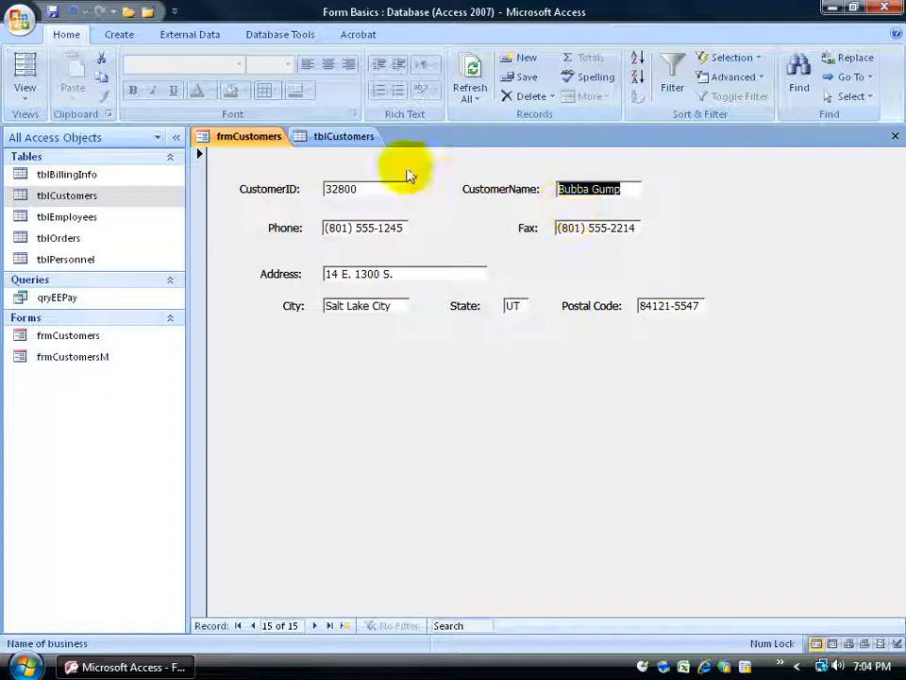
- Refresh tblCustomers so the new record appears as row 15, then return to the form
{"action": "left_click", "coordinate": [367, 138]}
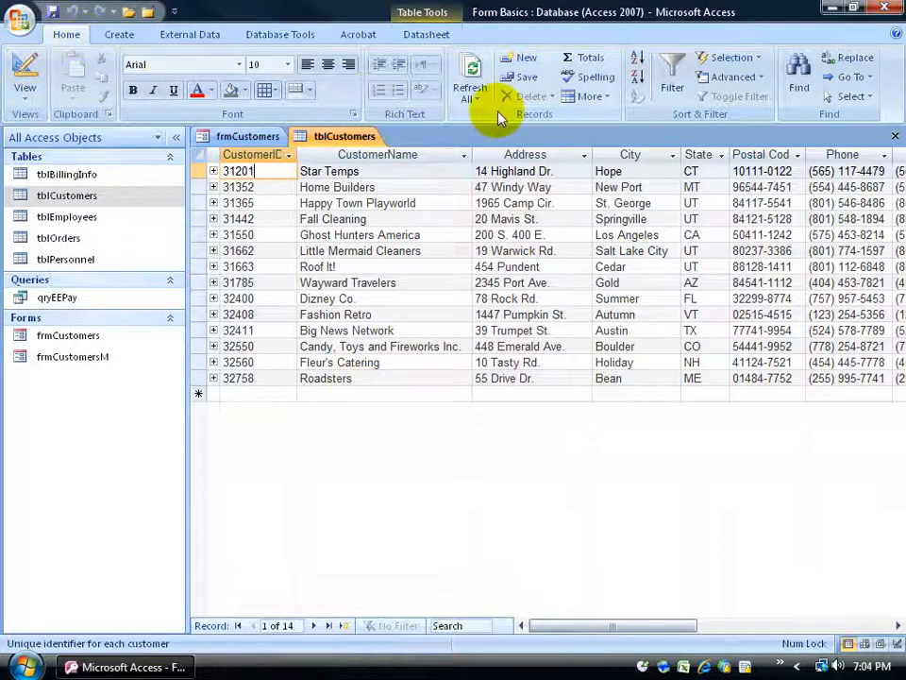
{"action": "left_click", "coordinate": [471, 73]}
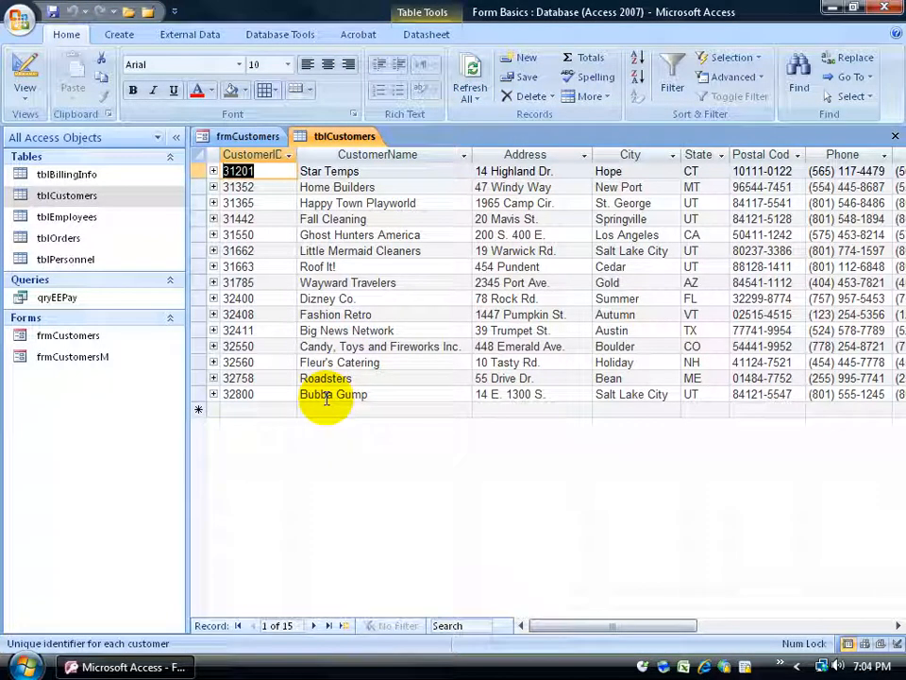
{"action": "left_click", "coordinate": [256, 139]}
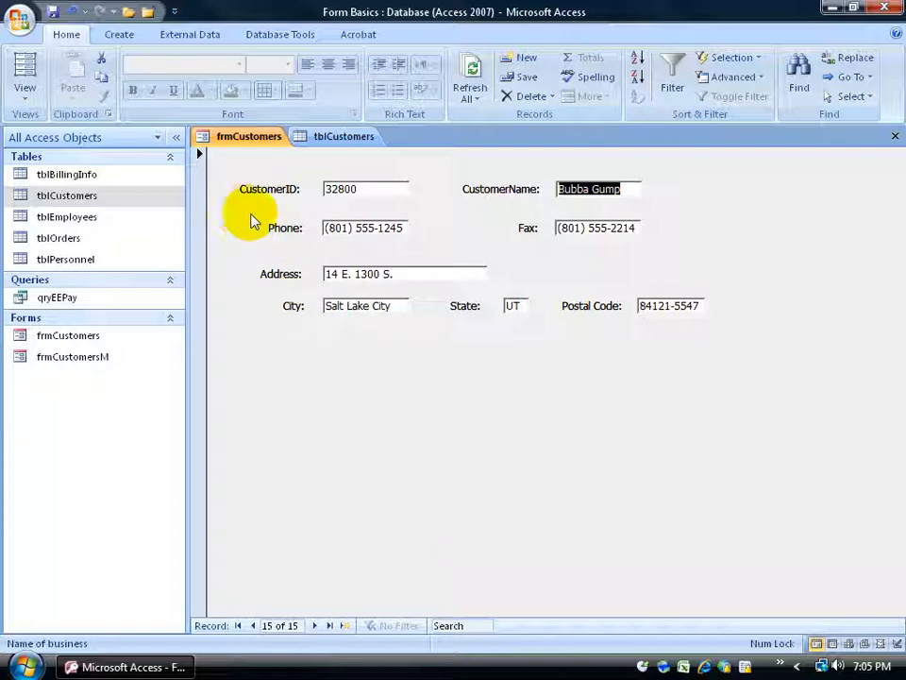
- Switch frmCustomers to Layout View, toggle Bold on and off, and bring CustomerName to front
{"action": "right_click", "coordinate": [225, 138]}
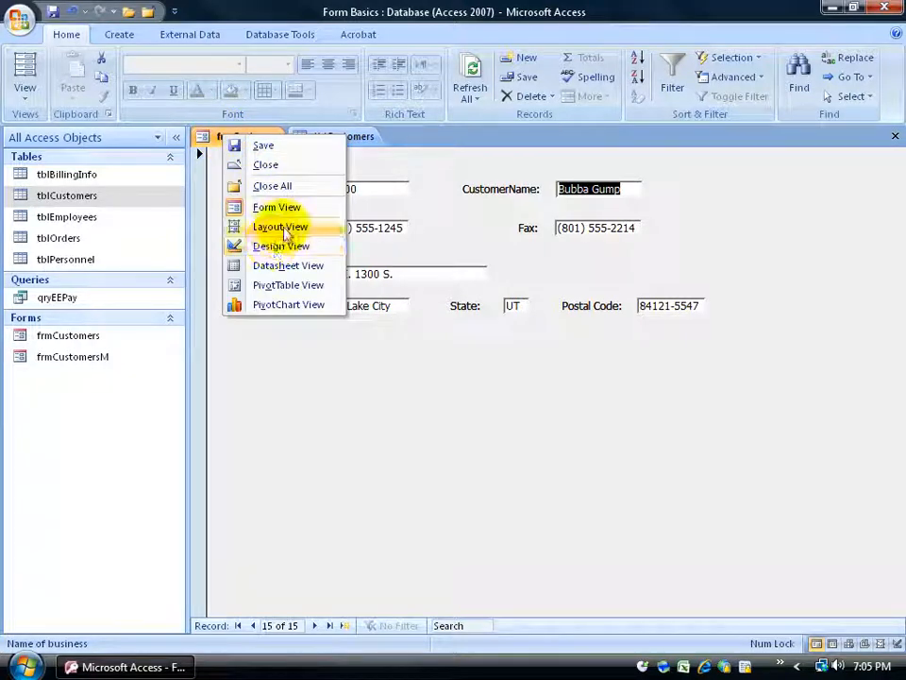
{"action": "left_click", "coordinate": [240, 228]}
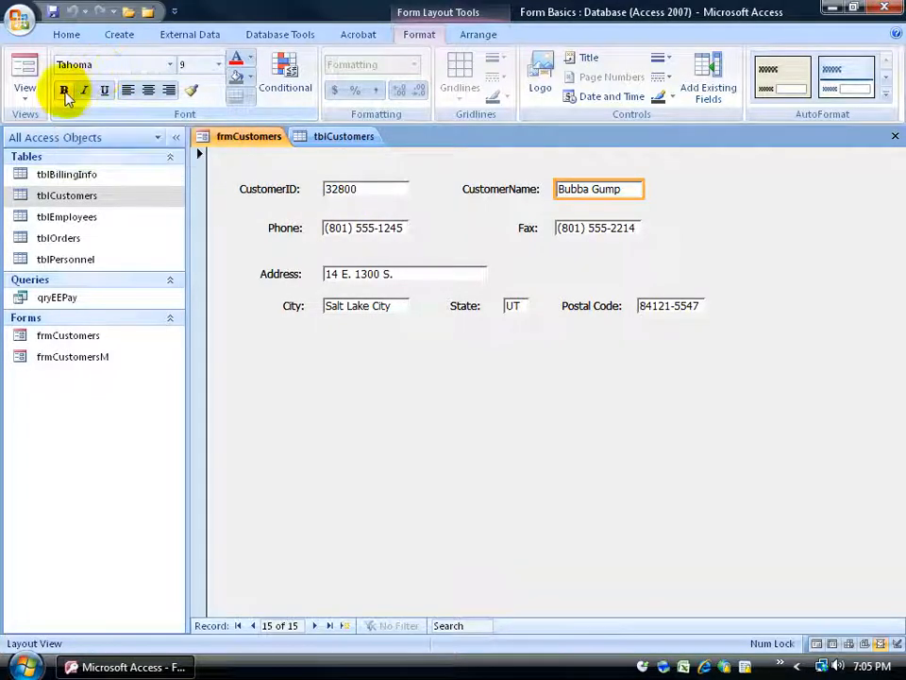
{"action": "left_click", "coordinate": [64, 91]}
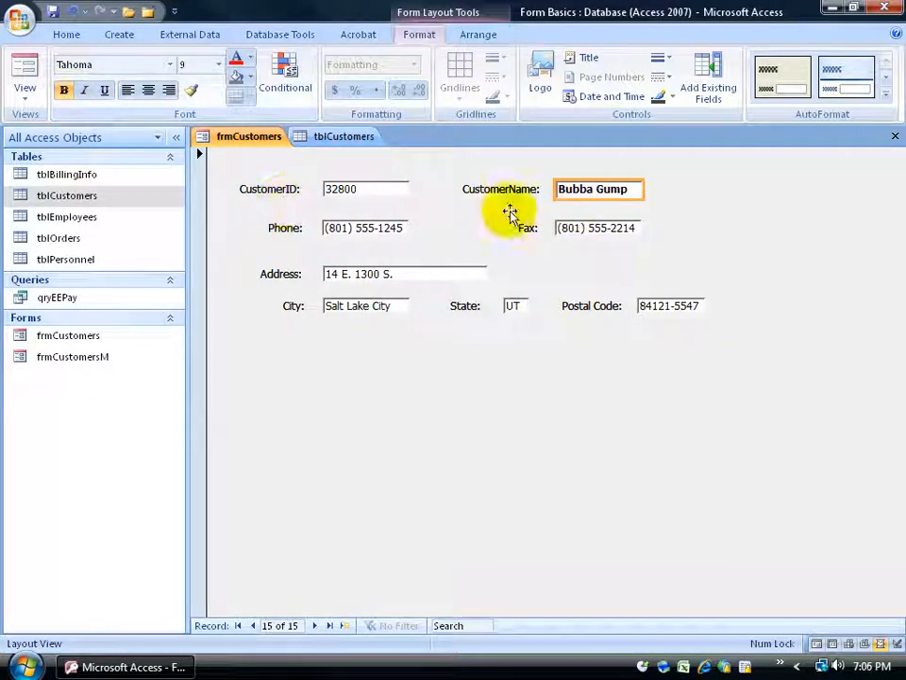
{"action": "left_click", "coordinate": [63, 90]}
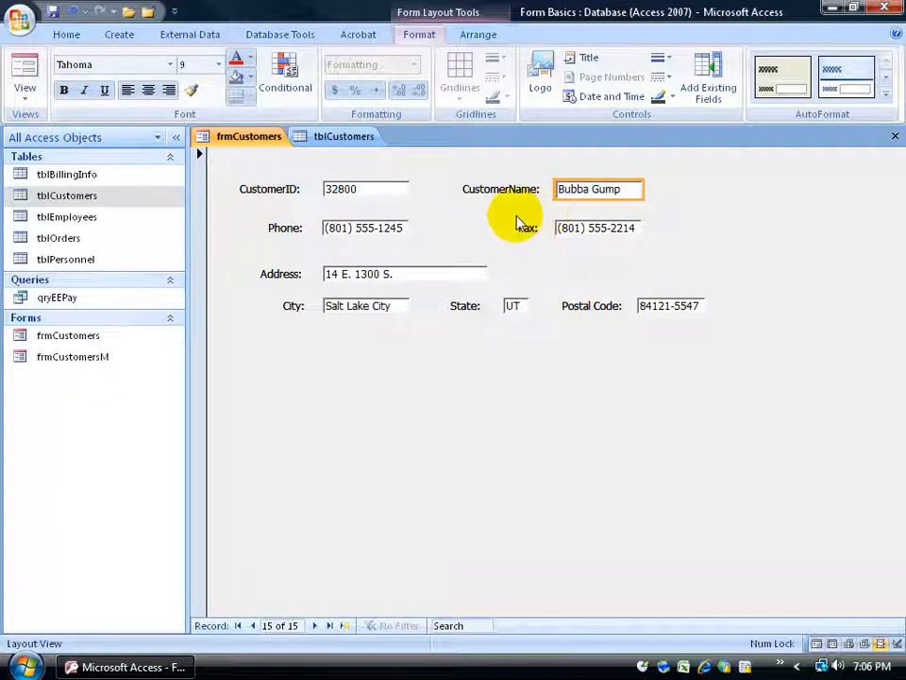
{"action": "left_click", "coordinate": [479, 37]}
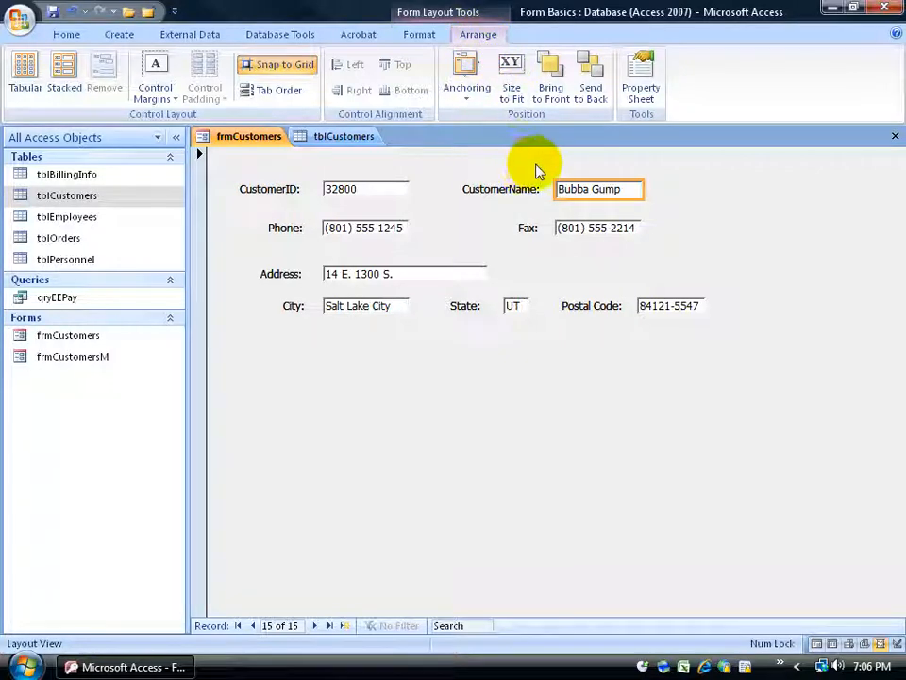
{"action": "left_click", "coordinate": [552, 89]}
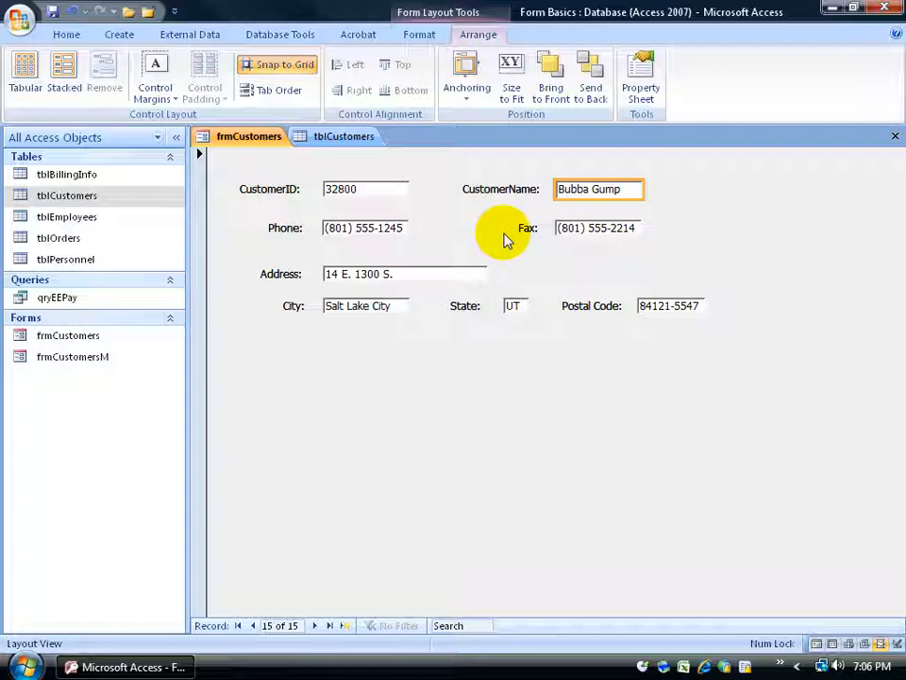
- Inspect the CustomerID text box and label in Design View, then return to Form View
{"action": "right_click", "coordinate": [243, 139]}
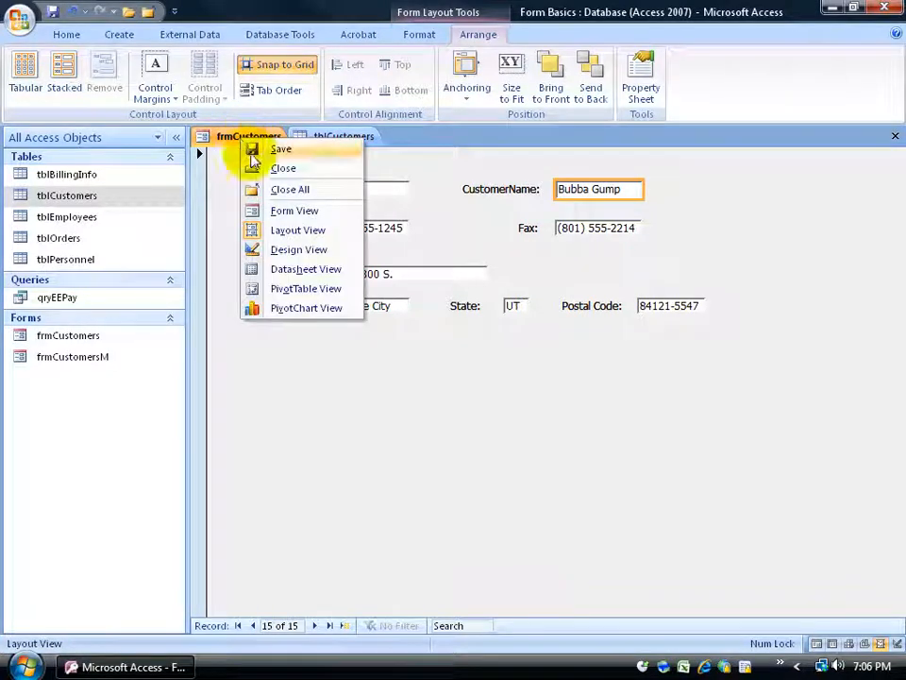
{"action": "left_click", "coordinate": [286, 250]}
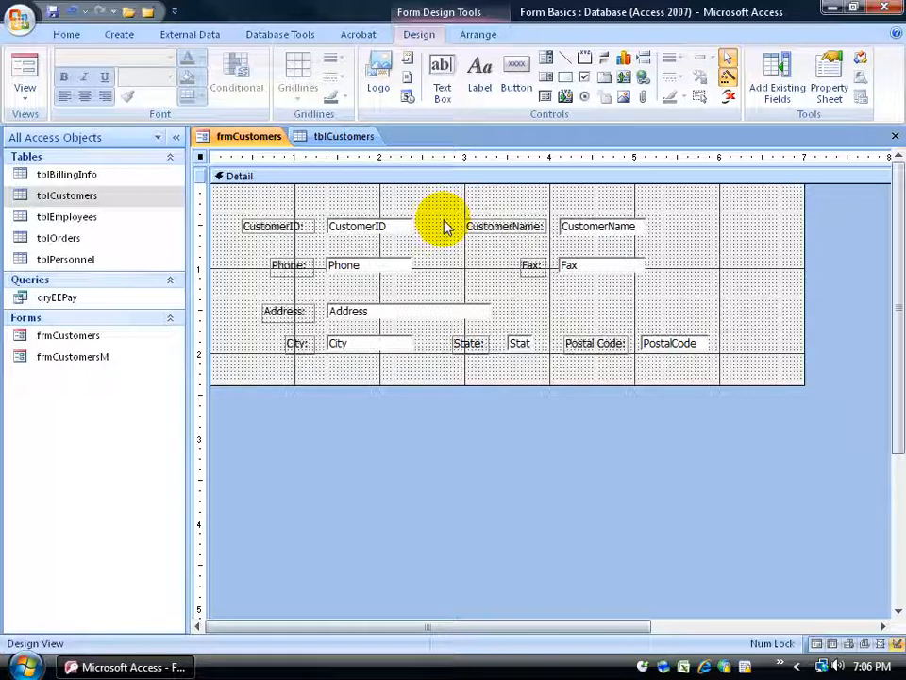
{"action": "left_click", "coordinate": [343, 228]}
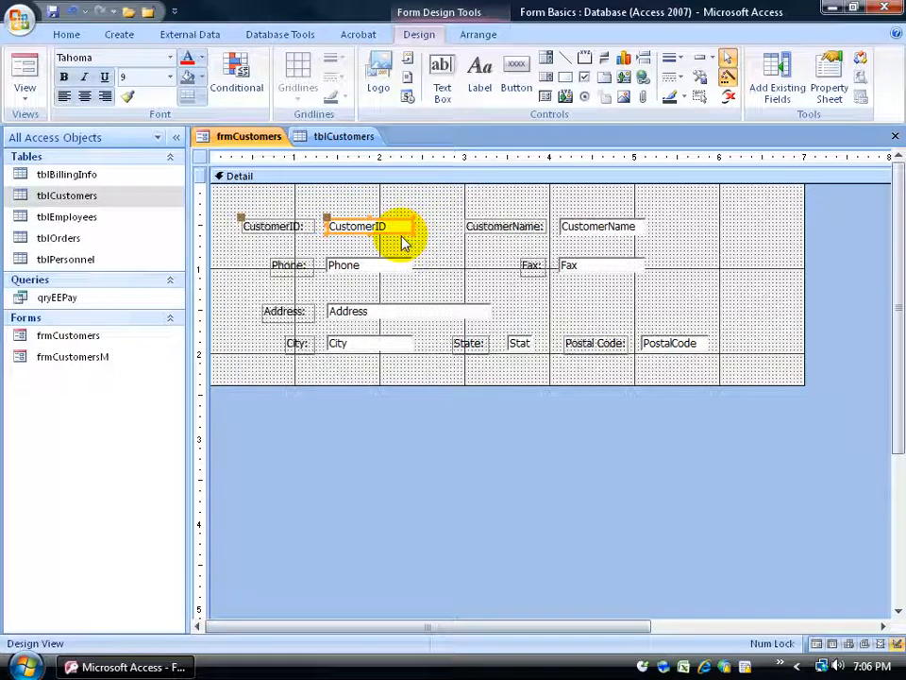
{"action": "left_click", "coordinate": [388, 227]}
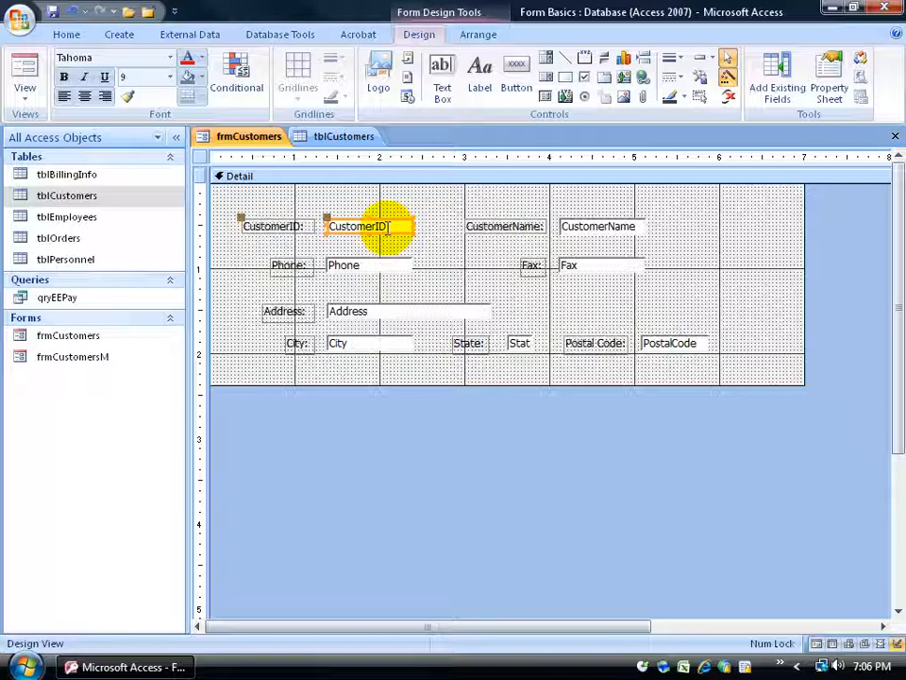
{"action": "left_click", "coordinate": [301, 228]}
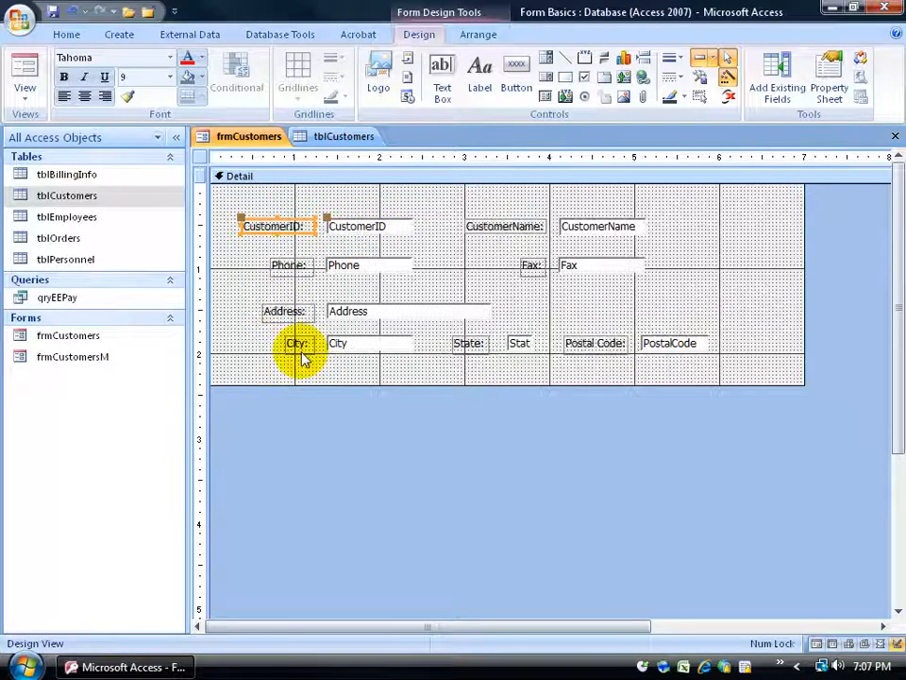
{"action": "left_click", "coordinate": [27, 71]}
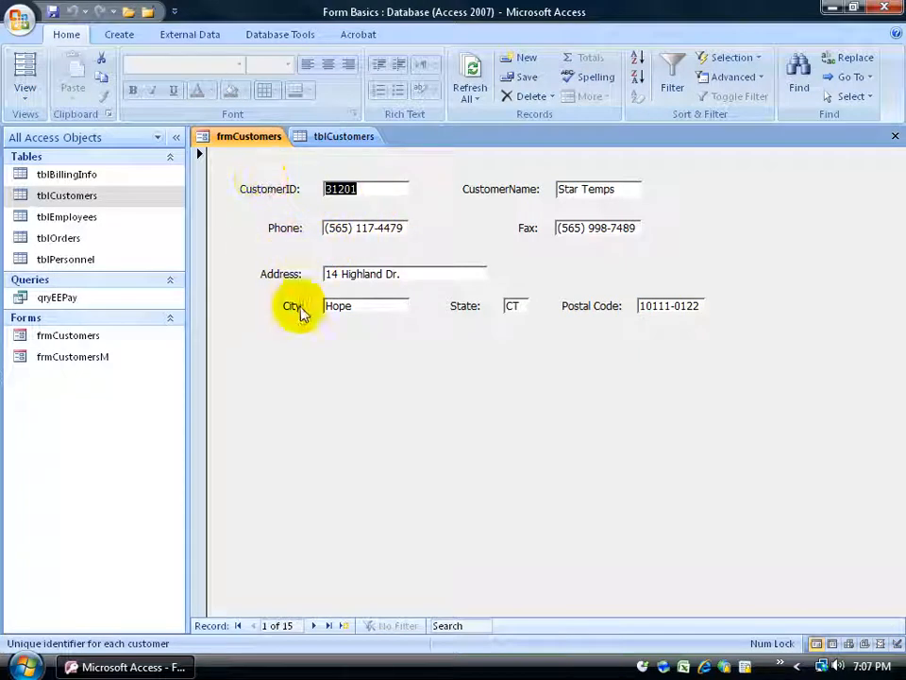
- Switch frmCustomers to Design View from the View drop-down on the Home ribbon
{"action": "left_click", "coordinate": [24, 95]}
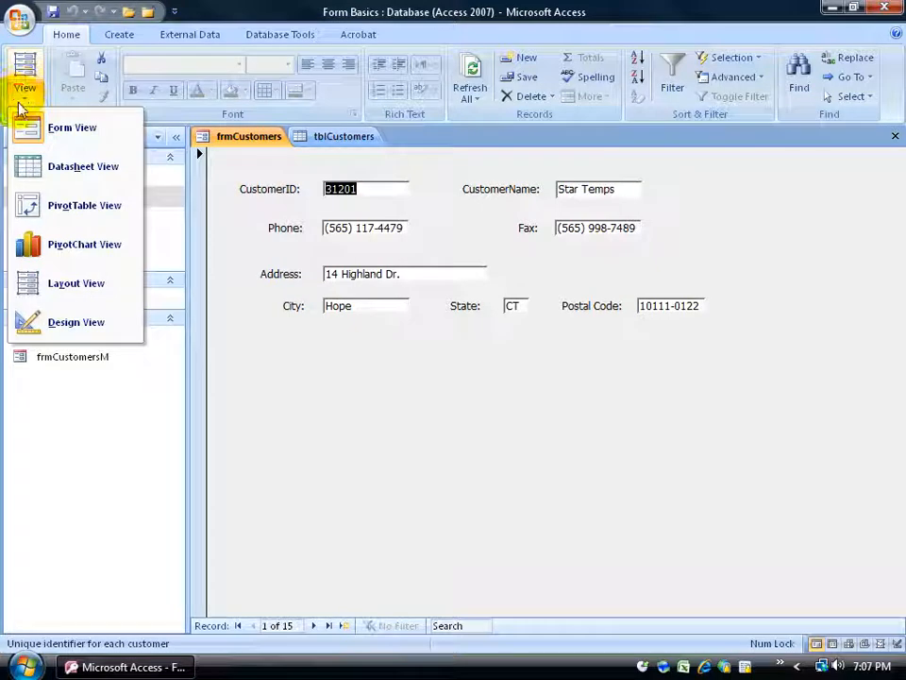
{"action": "left_click", "coordinate": [28, 321]}
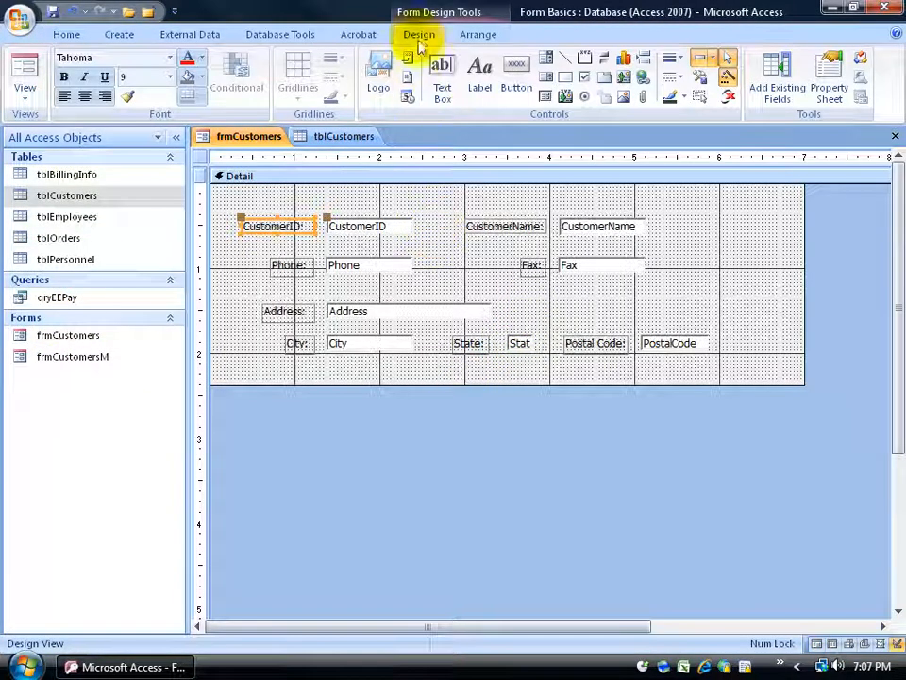